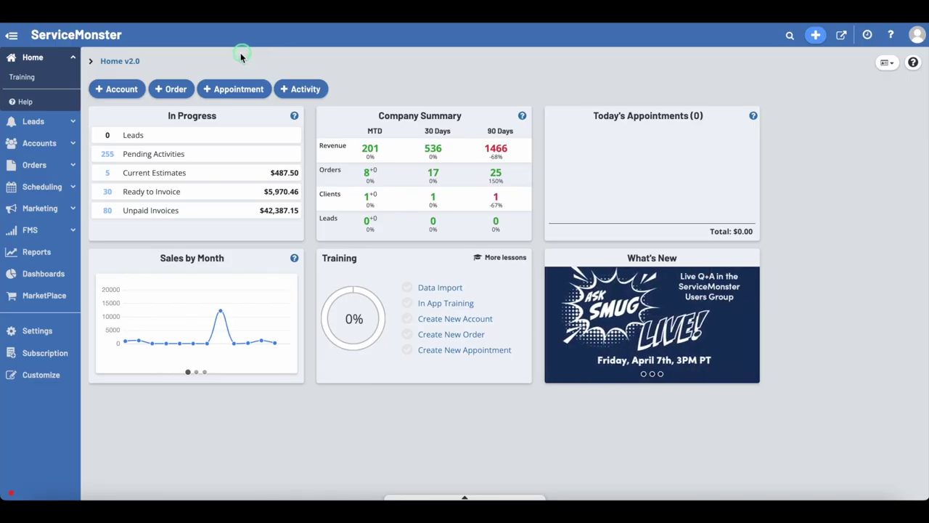
Create a new drip campaign in the Marketing section and name it "Drip Campaign Example!".
{"action": "left_click", "coordinate": [33, 209]}
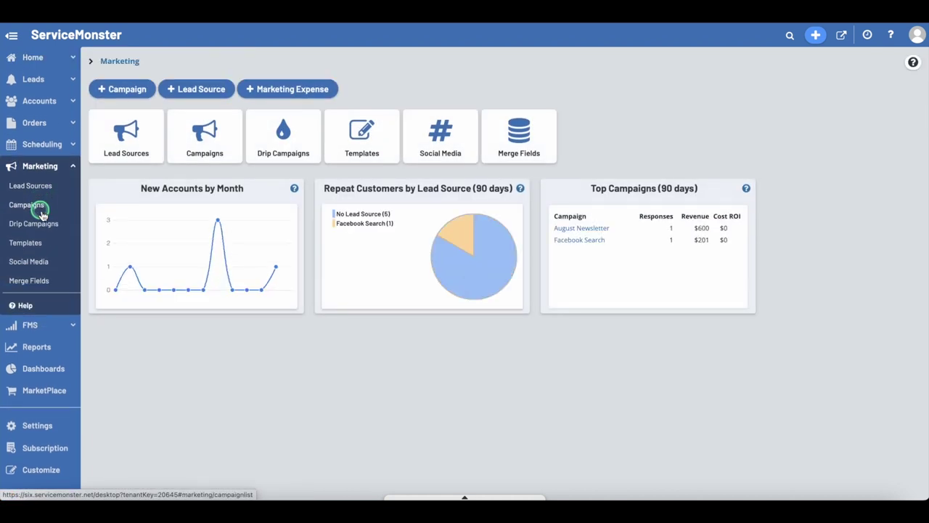
{"action": "left_click", "coordinate": [274, 145]}
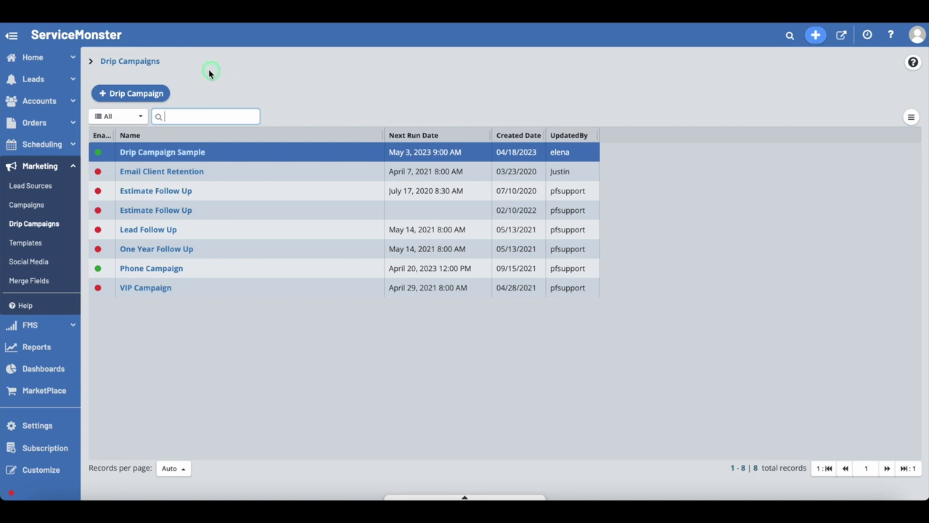
{"action": "left_click", "coordinate": [142, 96]}
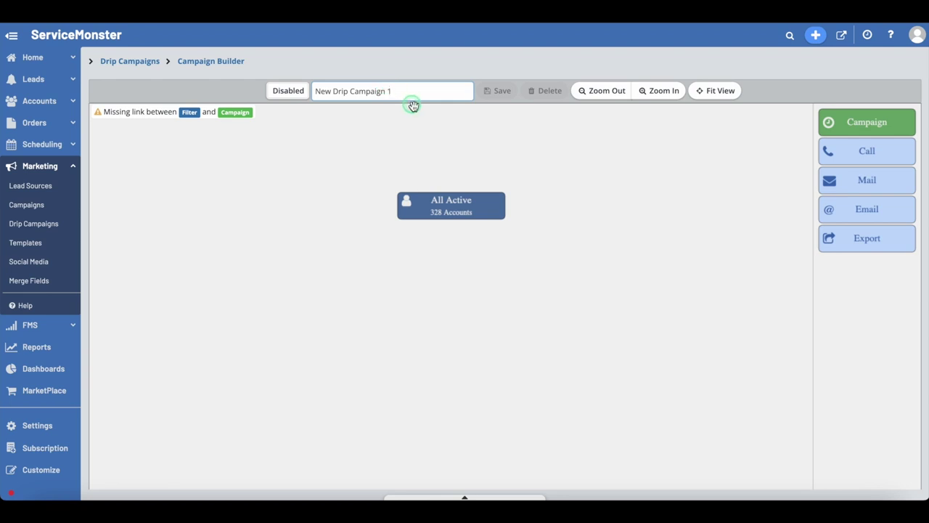
{"action": "key", "text": "BackSpace"}
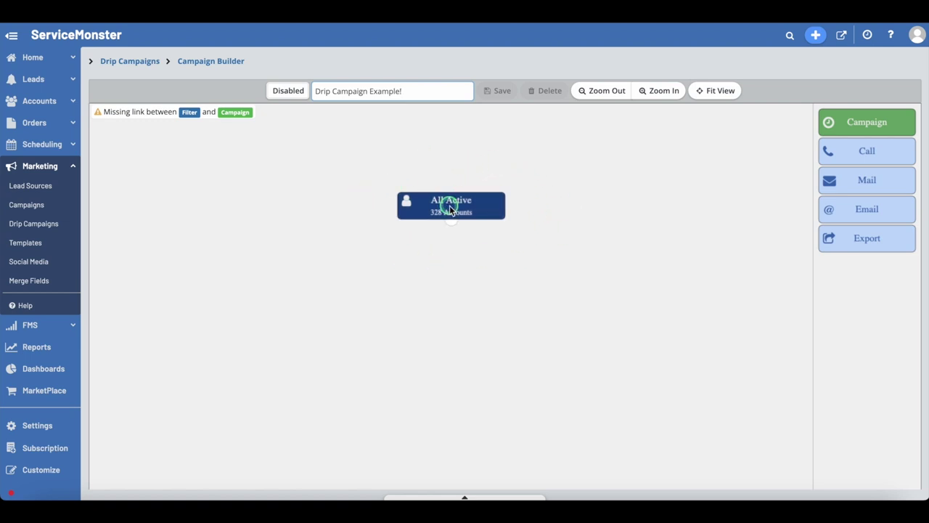
Open the All Active filter block's settings and look over its condition's field and True/False options.
{"action": "left_click", "coordinate": [489, 208]}
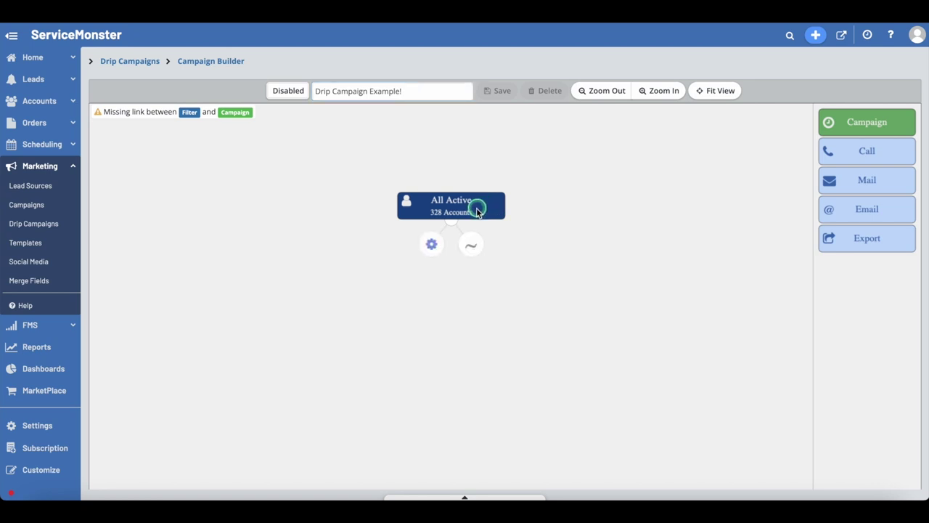
{"action": "left_click", "coordinate": [433, 245]}
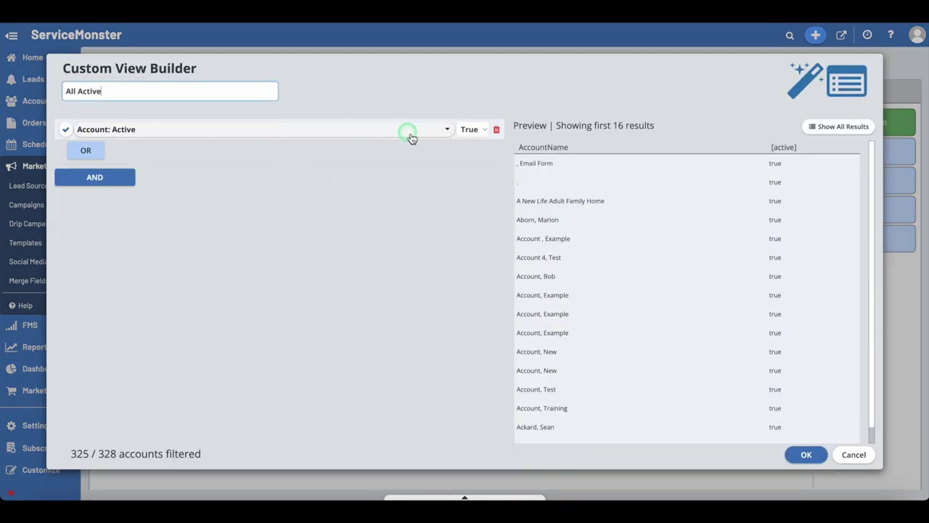
{"action": "left_click", "coordinate": [443, 131]}
{"action": "left_click", "coordinate": [443, 133]}
{"action": "left_click", "coordinate": [484, 151]}
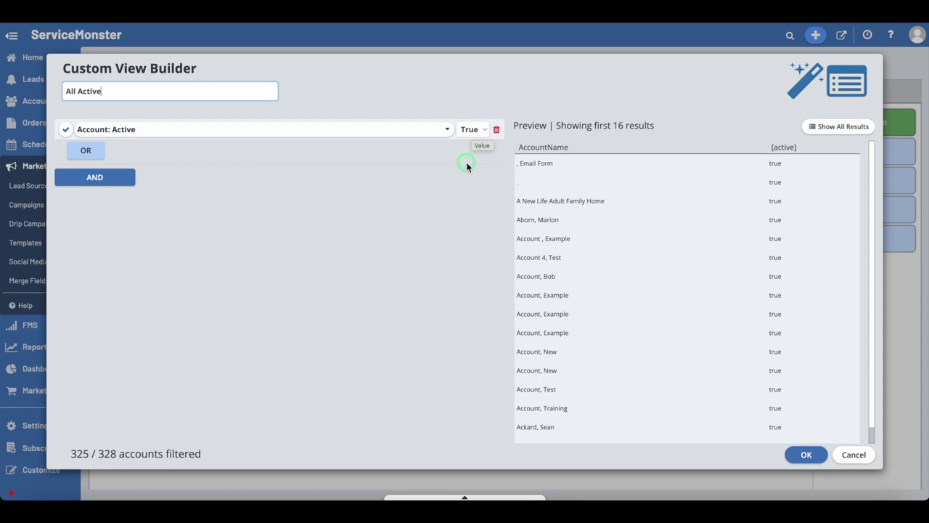
Add a blank OR condition to the filter and remove it, and do the same with an AND condition.
{"action": "left_click", "coordinate": [101, 155]}
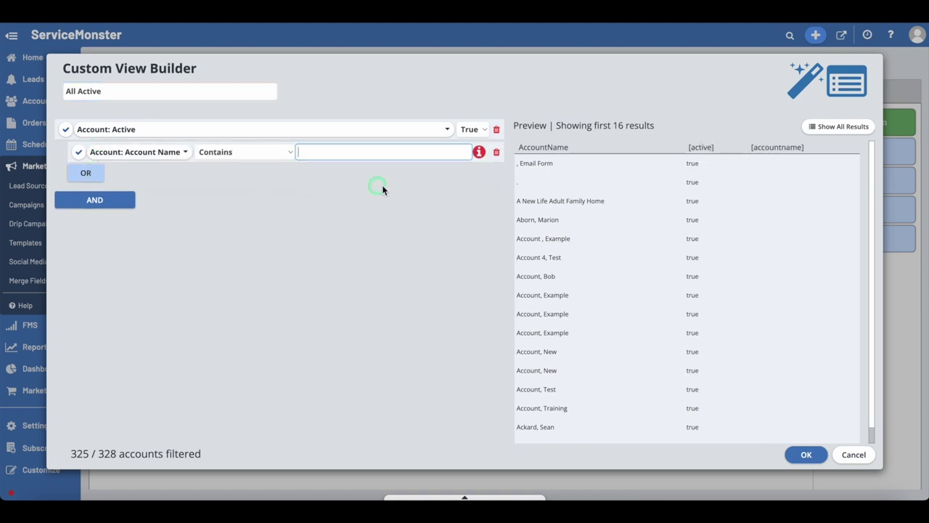
{"action": "left_click", "coordinate": [497, 153]}
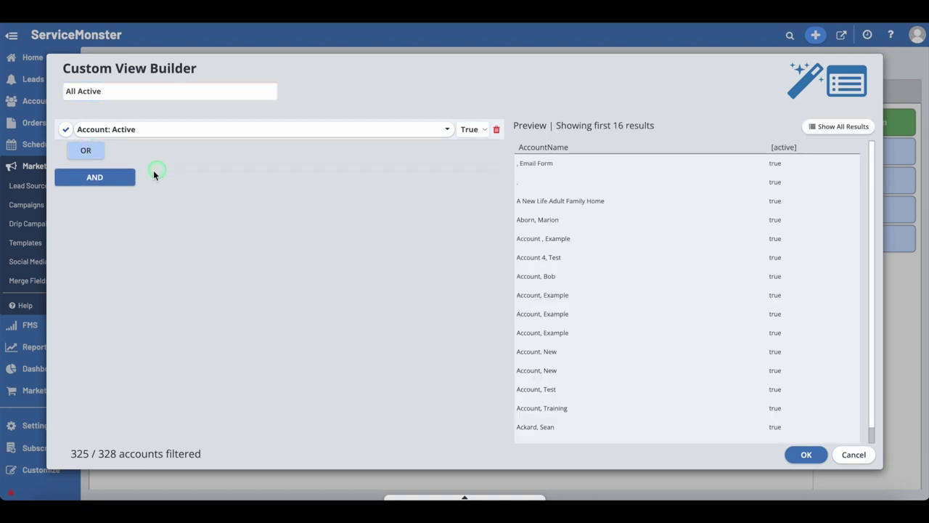
{"action": "left_click", "coordinate": [116, 179]}
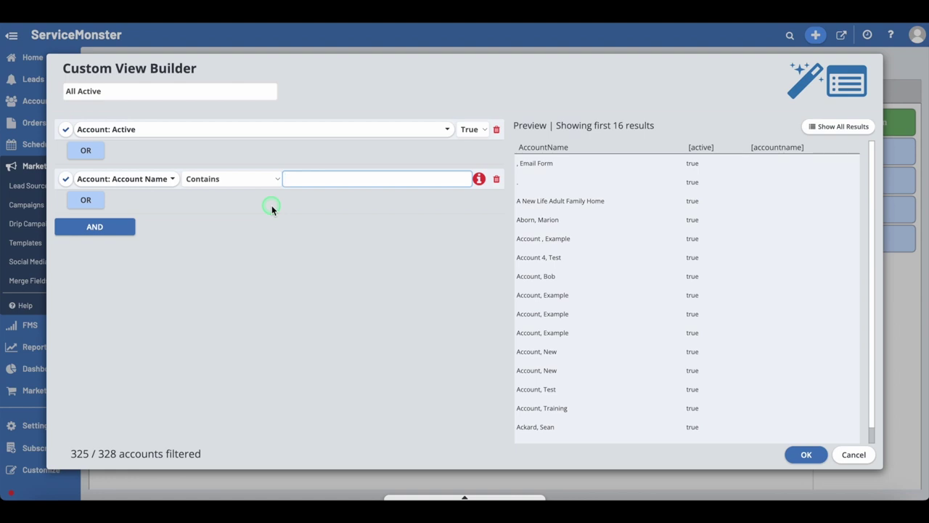
{"action": "left_click", "coordinate": [497, 179]}
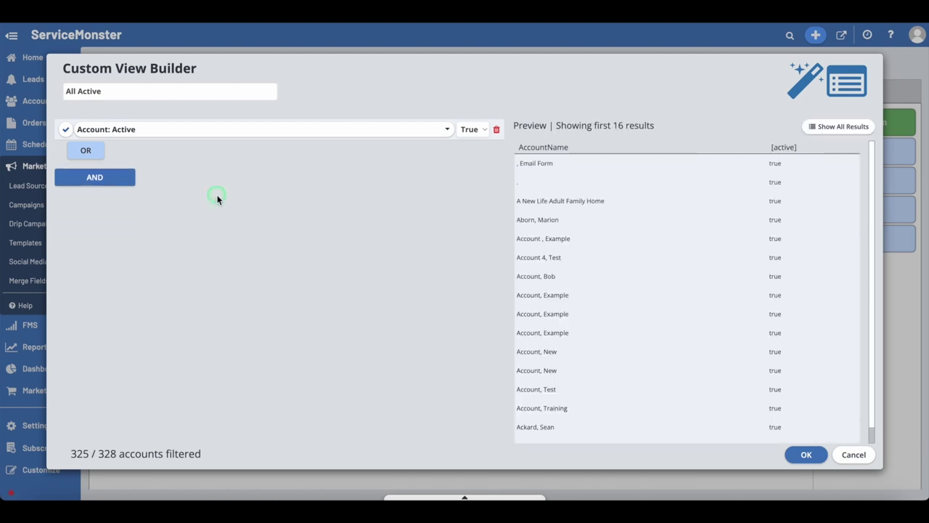
Set the filter condition to Account: Do Not Contact - Email with the value False.
{"action": "left_click", "coordinate": [447, 133]}
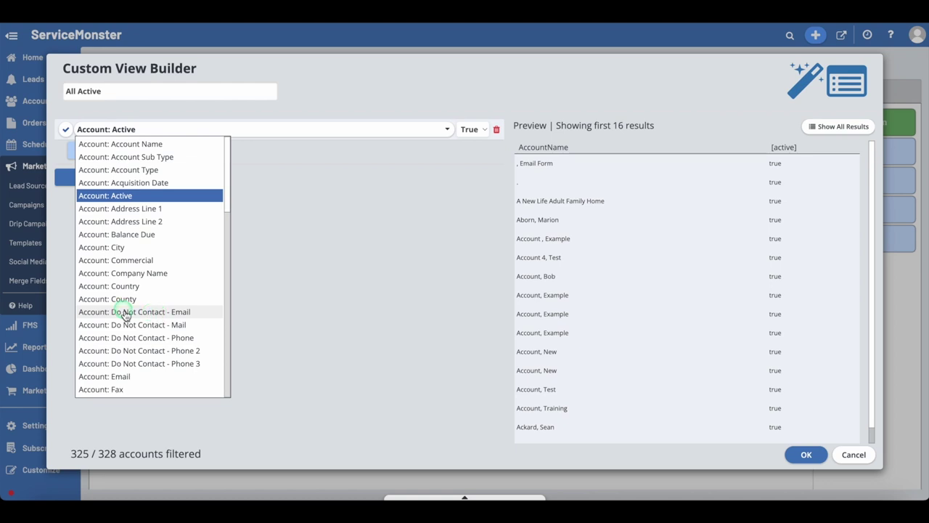
{"action": "left_click", "coordinate": [149, 312]}
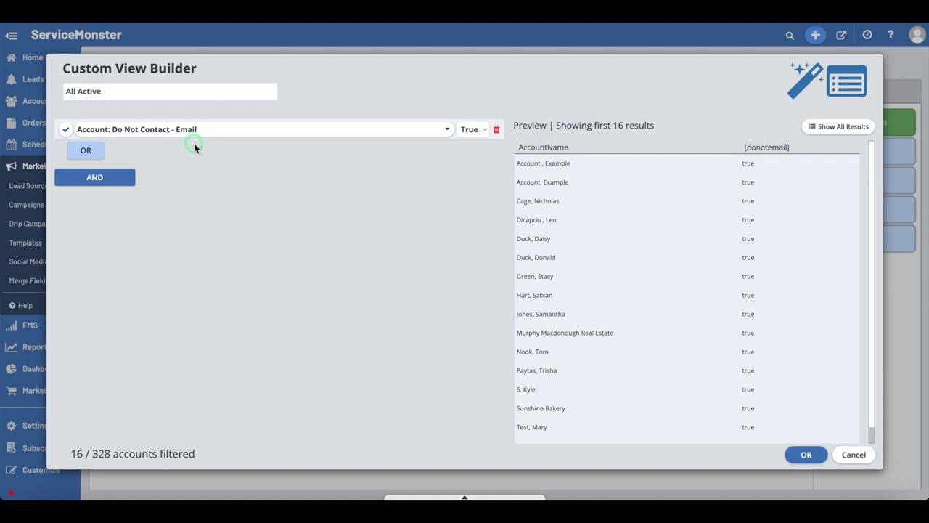
{"action": "left_click", "coordinate": [446, 134]}
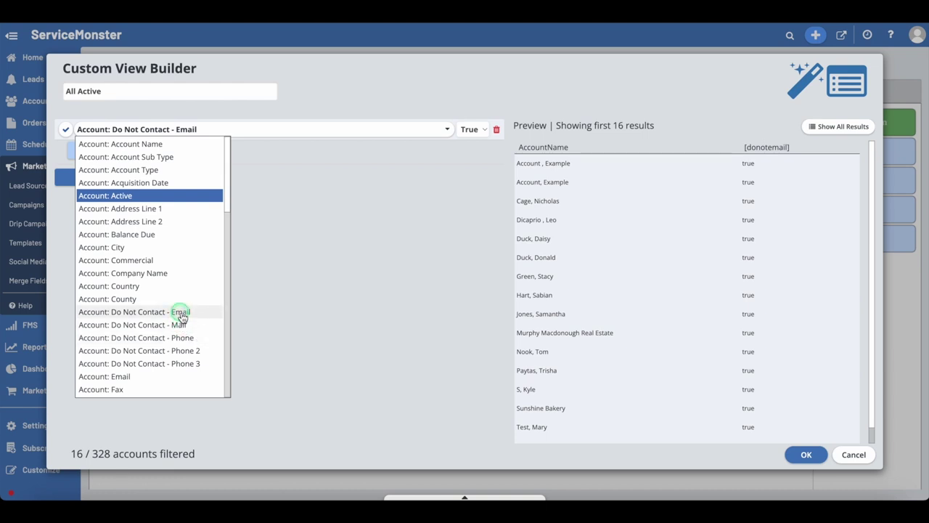
{"action": "left_click", "coordinate": [390, 175]}
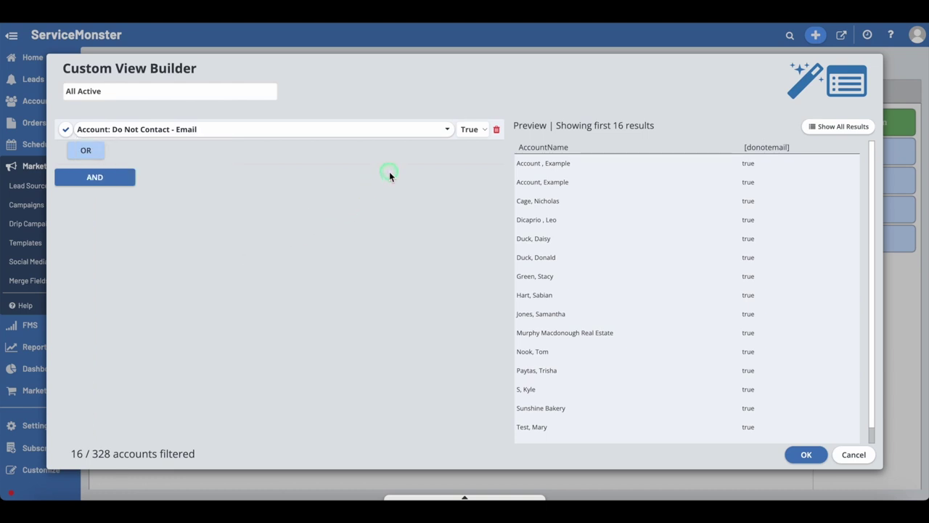
{"action": "left_click", "coordinate": [474, 129]}
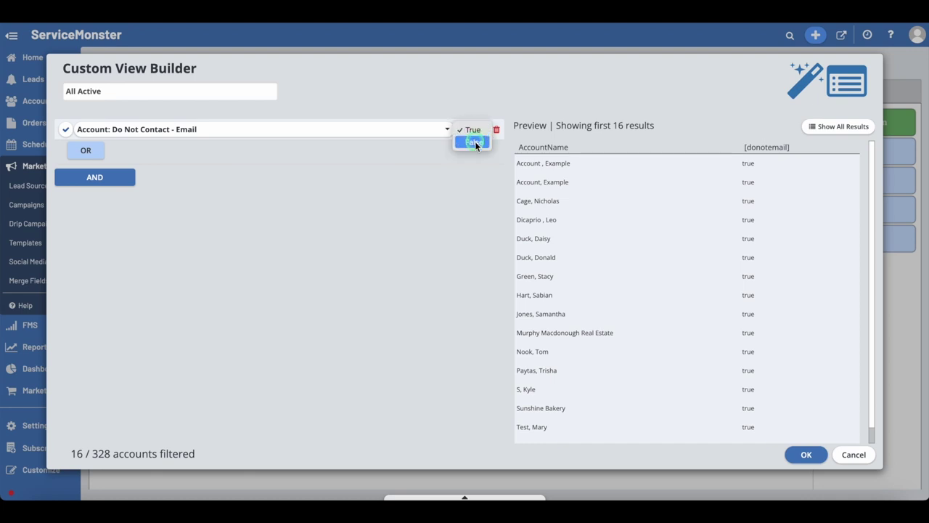
{"action": "left_click", "coordinate": [475, 142]}
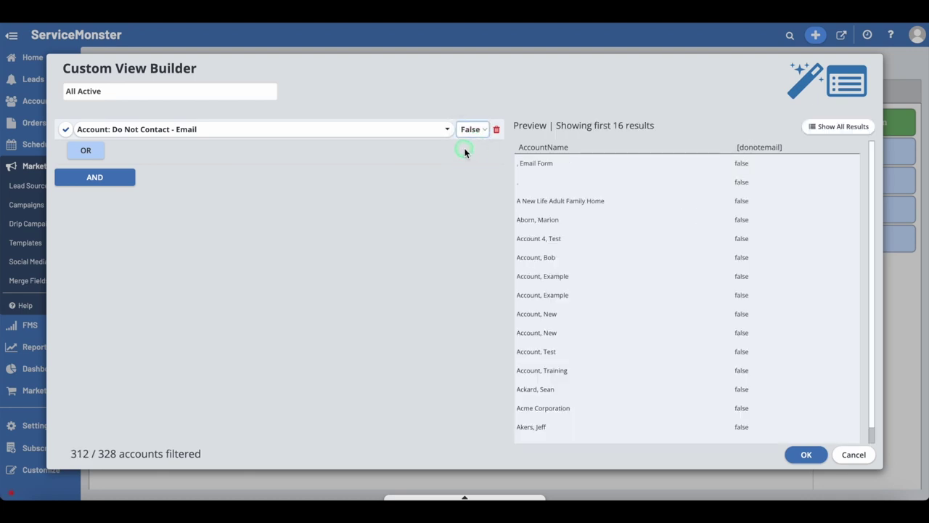
Change the filter condition to Account: Phone1 with the NotBlank operator.
{"action": "left_click", "coordinate": [175, 129]}
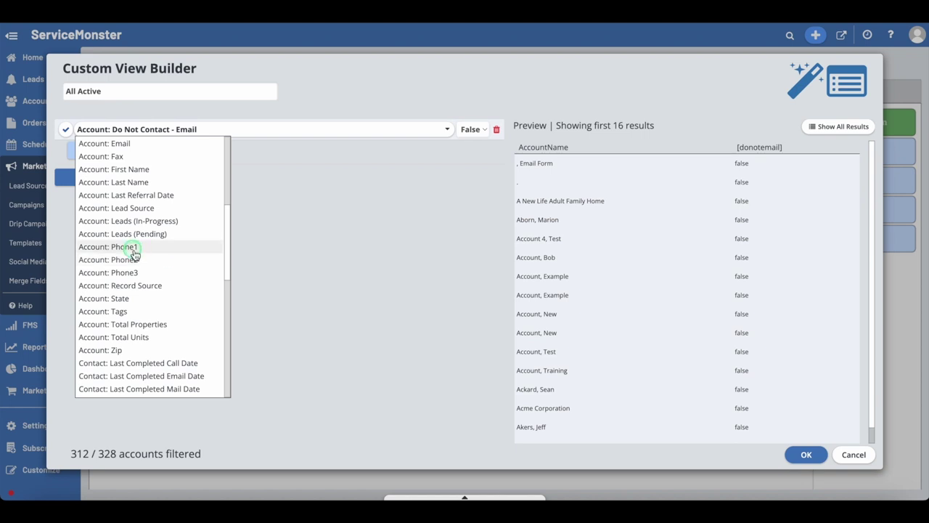
{"action": "left_click", "coordinate": [134, 250]}
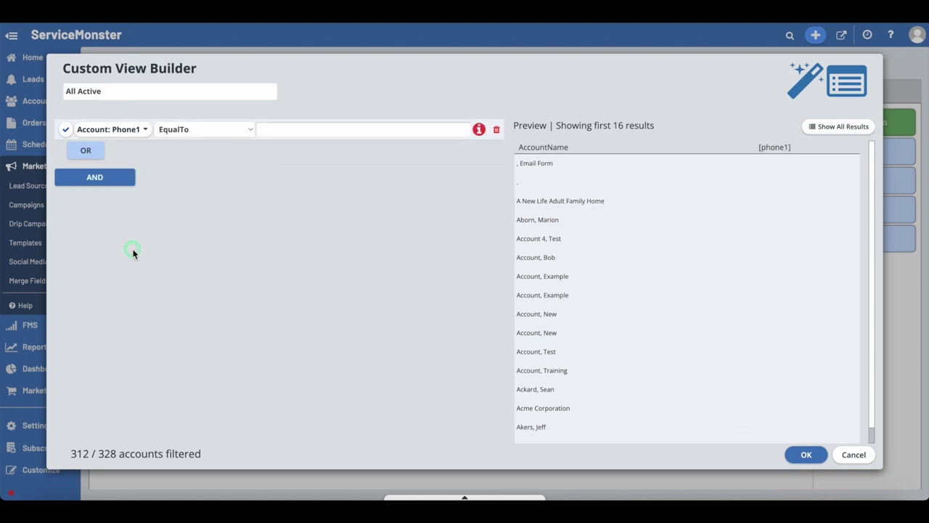
{"action": "left_click", "coordinate": [248, 131]}
{"action": "left_click", "coordinate": [189, 192]}
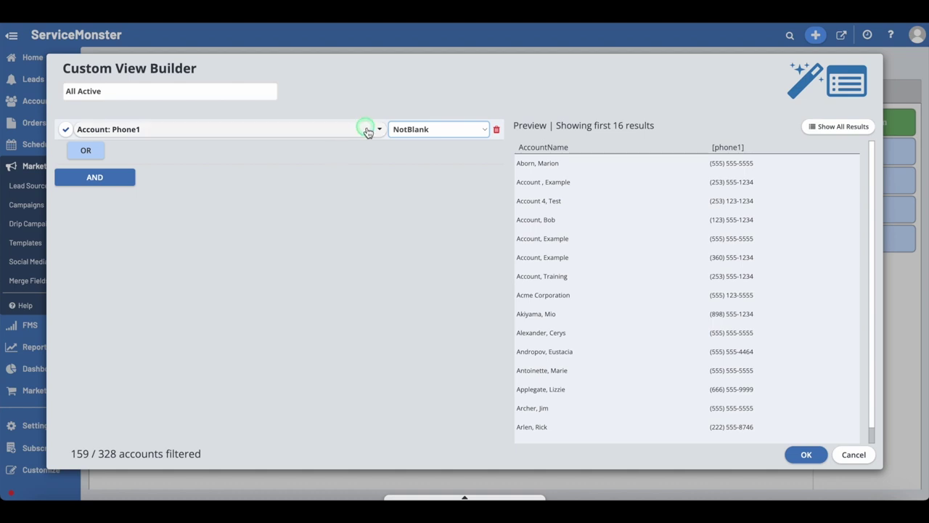
Switch the NotBlank condition's field to Account: Email and back to Account: Phone1.
{"action": "left_click", "coordinate": [368, 130]}
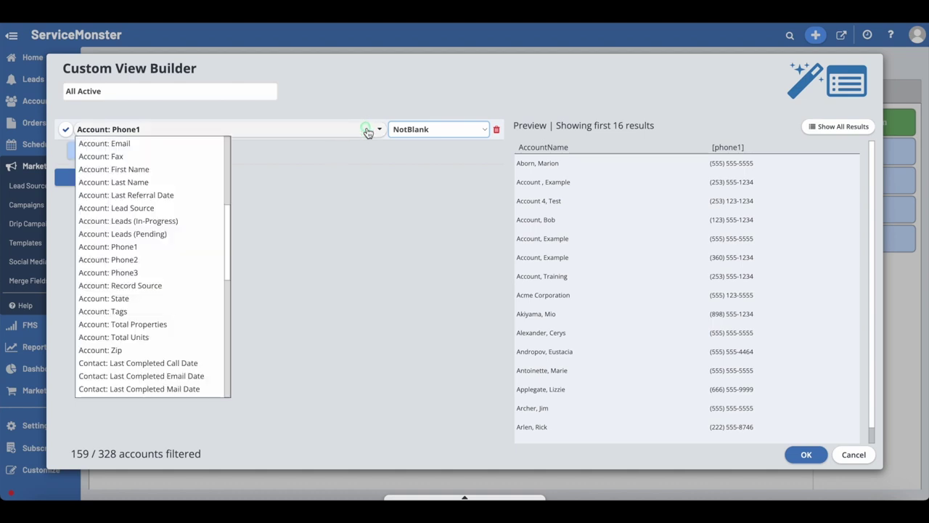
{"action": "left_click", "coordinate": [146, 144]}
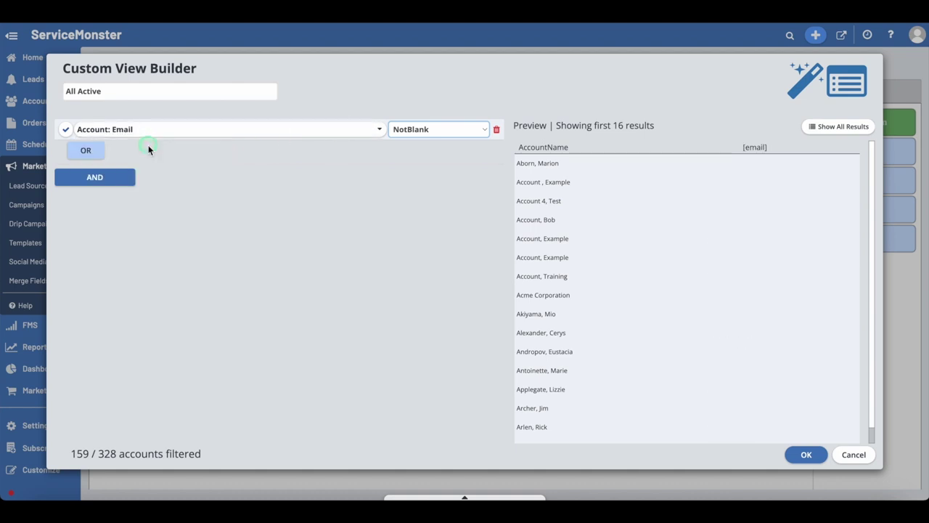
{"action": "left_click", "coordinate": [378, 131]}
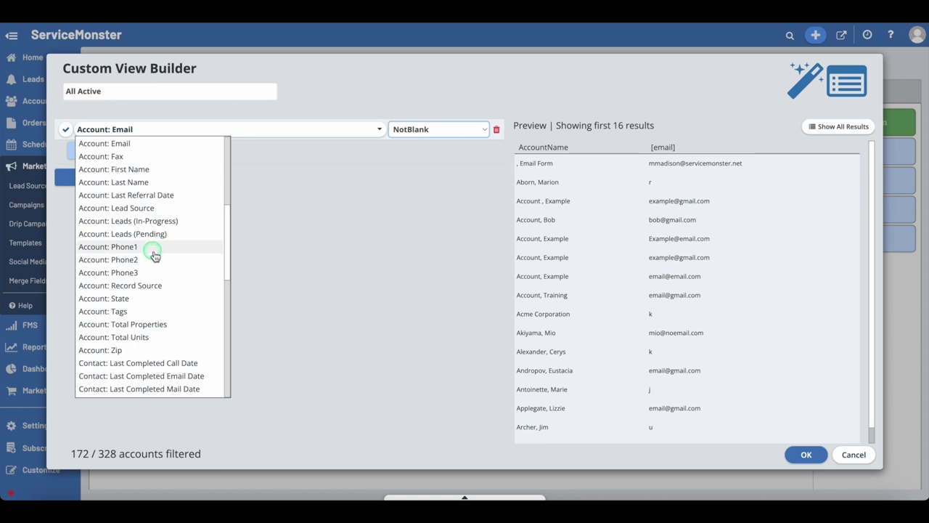
{"action": "left_click", "coordinate": [153, 248]}
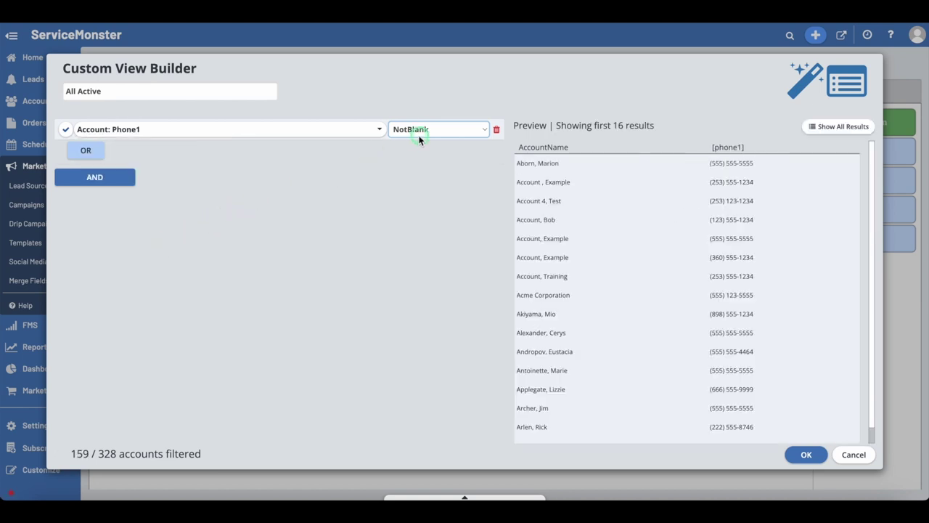
Add an OR condition using the Account: Phone2 field under the Phone1 condition and remove it again.
{"action": "left_click", "coordinate": [86, 150]}
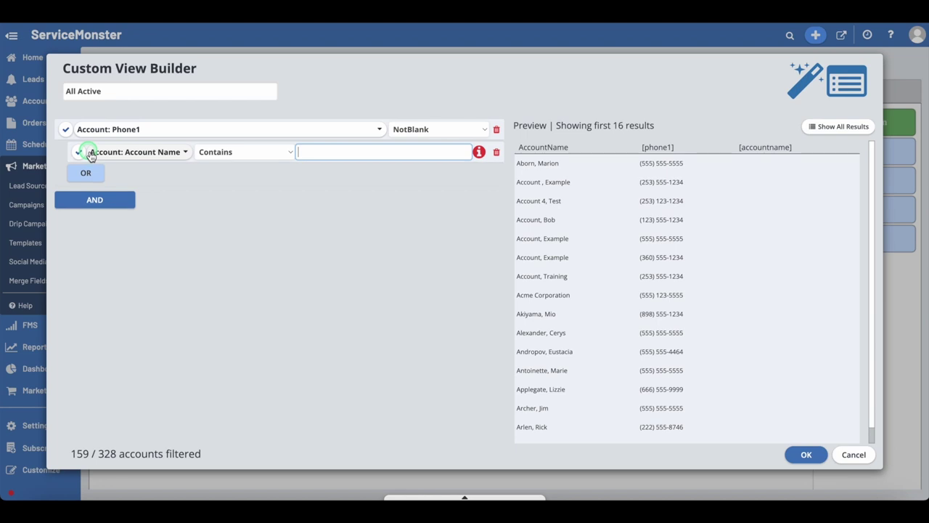
{"action": "left_click", "coordinate": [181, 157]}
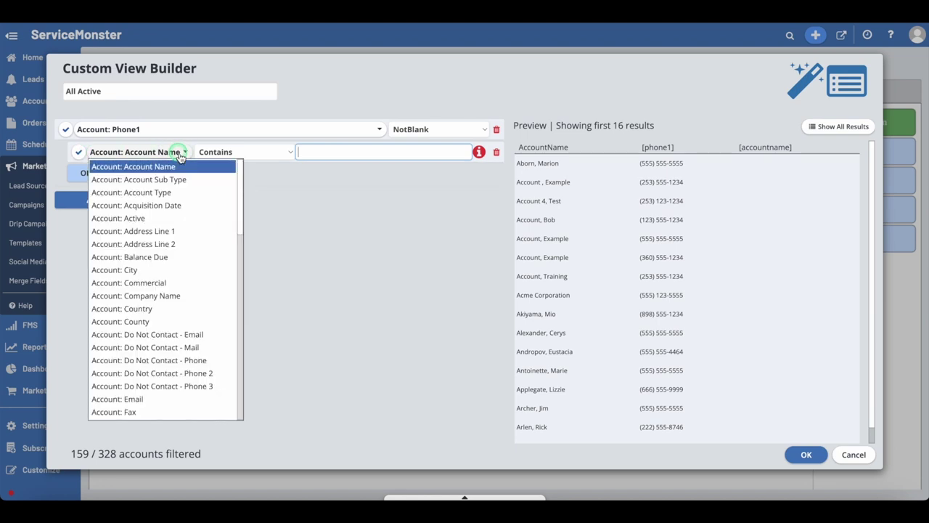
{"action": "scroll", "coordinate": [161, 272], "scroll_direction": "down", "scroll_amount": 5}
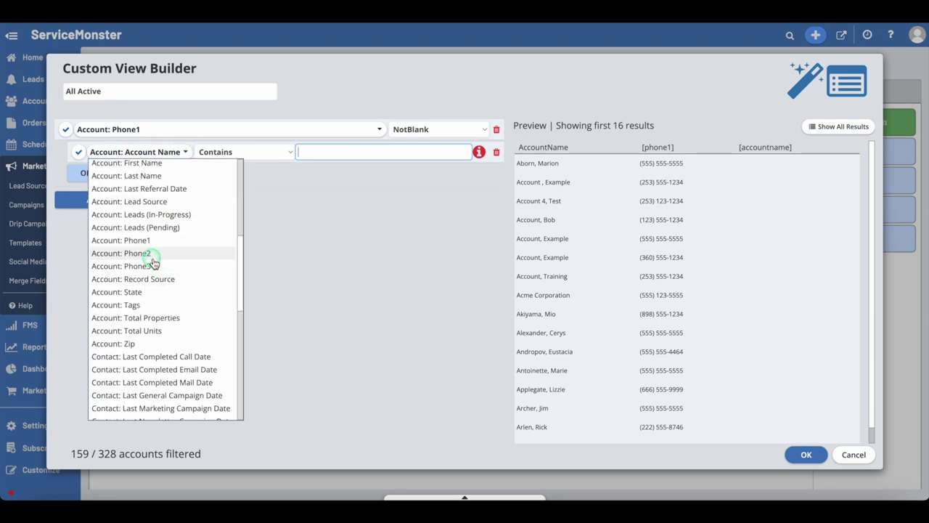
{"action": "left_click", "coordinate": [154, 254]}
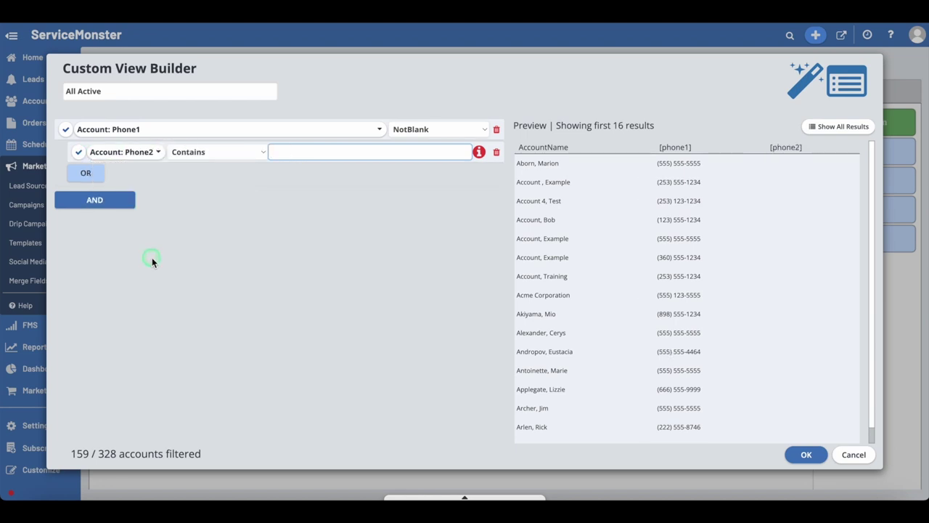
{"action": "left_click", "coordinate": [496, 151]}
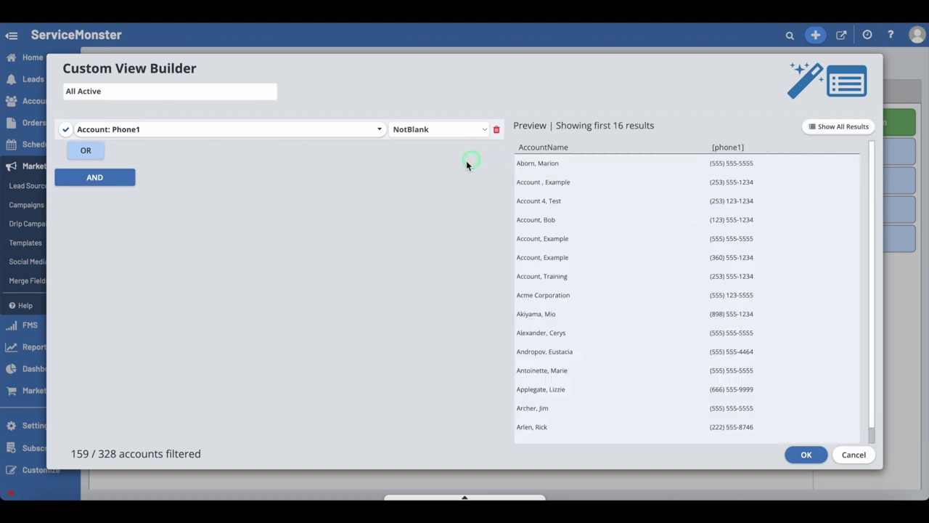
Change the filter condition to Account: Commercial with the value False.
{"action": "left_click", "coordinate": [378, 129]}
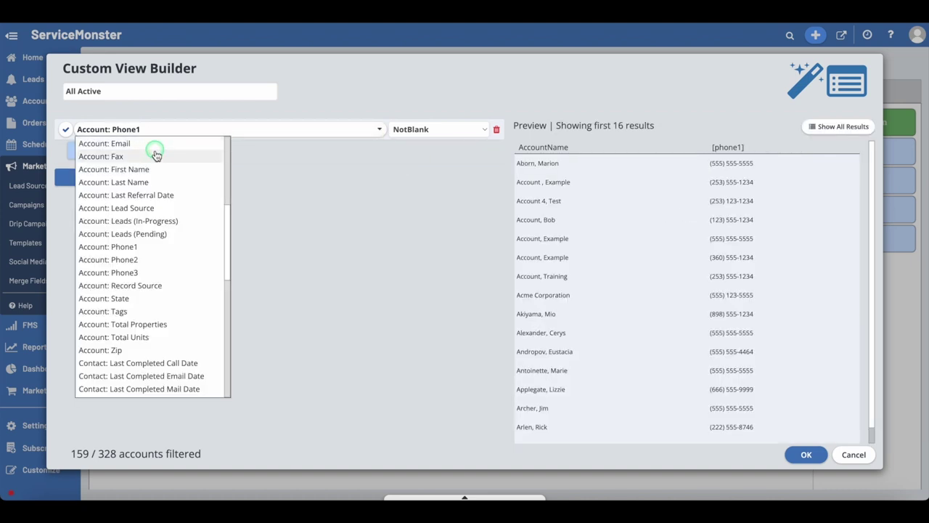
{"action": "scroll", "coordinate": [152, 159], "scroll_direction": "up", "scroll_amount": 5}
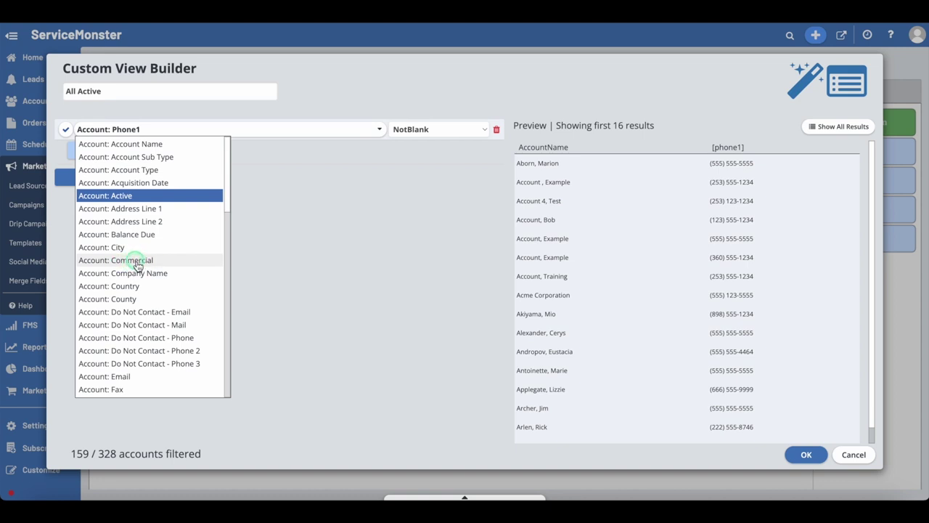
{"action": "left_click", "coordinate": [135, 261]}
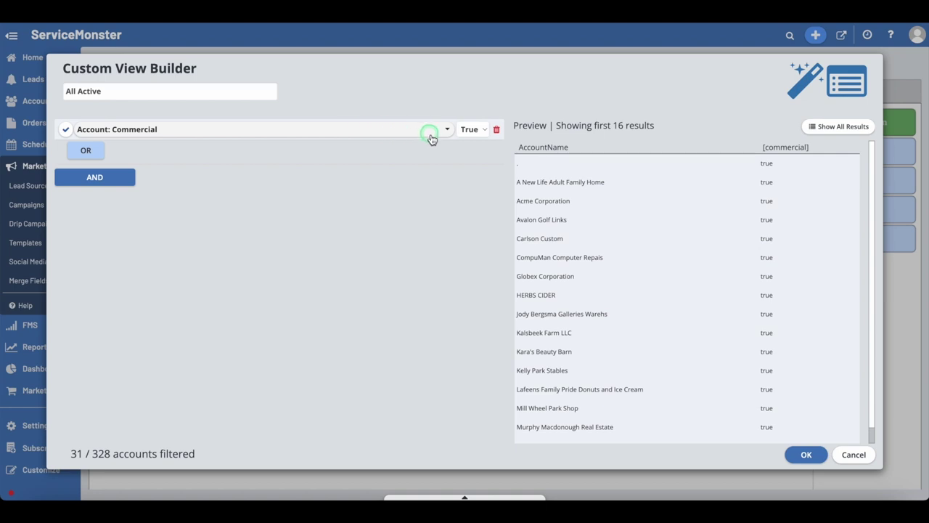
{"action": "left_click", "coordinate": [472, 129]}
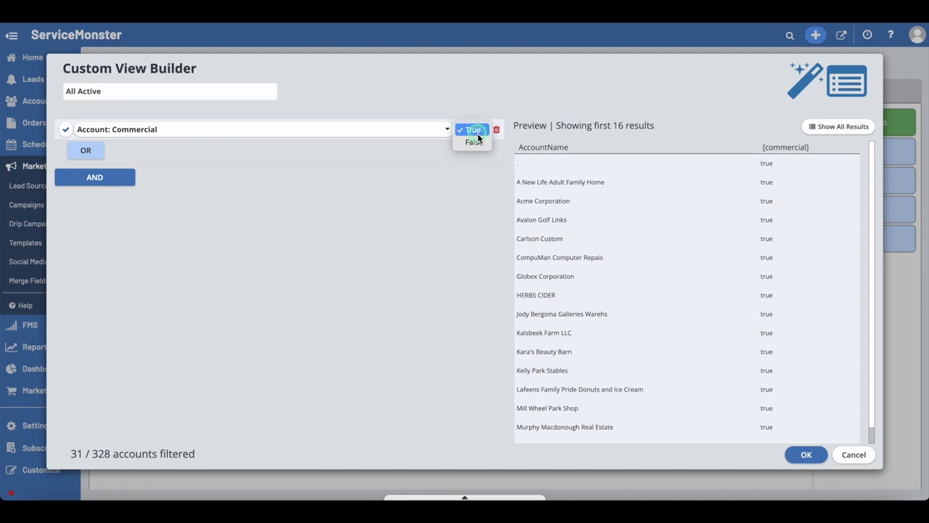
{"action": "left_click", "coordinate": [476, 143]}
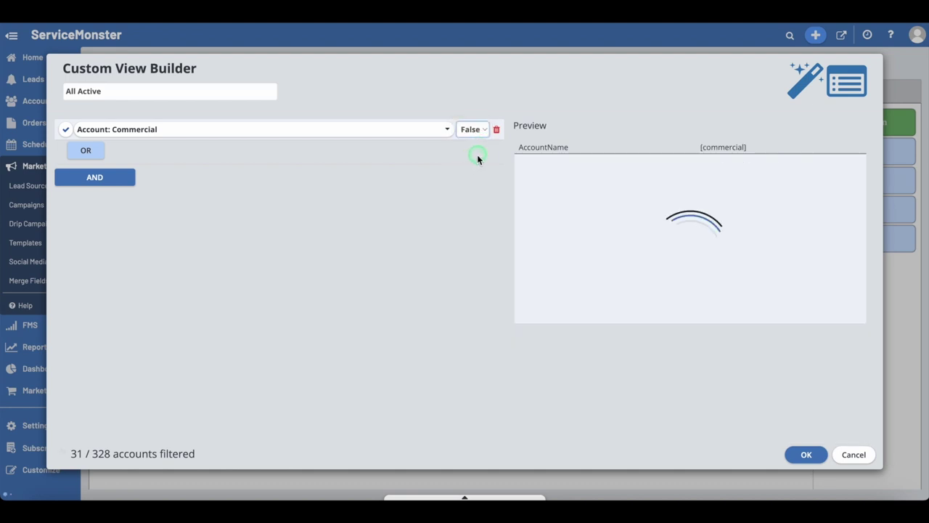
Look through the available condition fields and change the filter condition to Account: Active with the value True.
{"action": "left_click", "coordinate": [174, 129]}
{"action": "scroll", "coordinate": [177, 236], "scroll_direction": "down", "scroll_amount": 10}
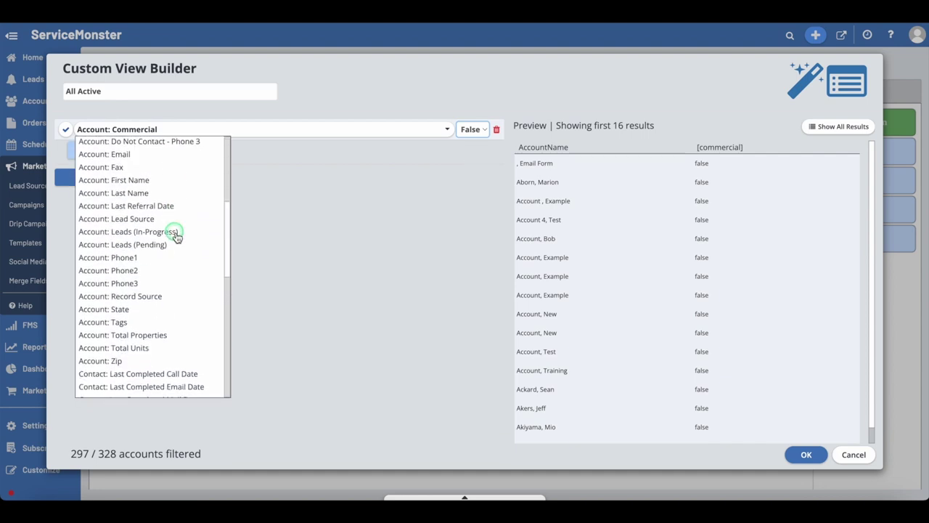
{"action": "scroll", "coordinate": [176, 236], "scroll_direction": "down", "scroll_amount": 3}
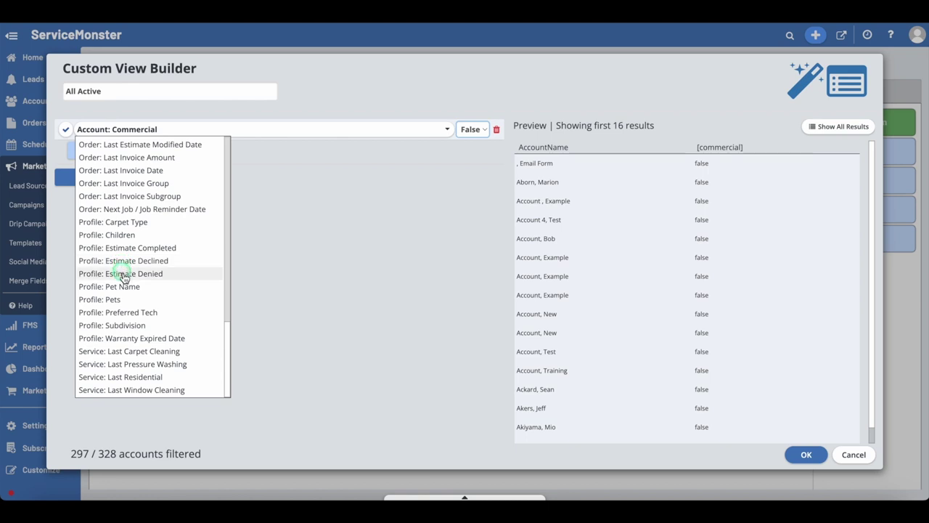
{"action": "scroll", "coordinate": [135, 305], "scroll_direction": "up", "scroll_amount": 15}
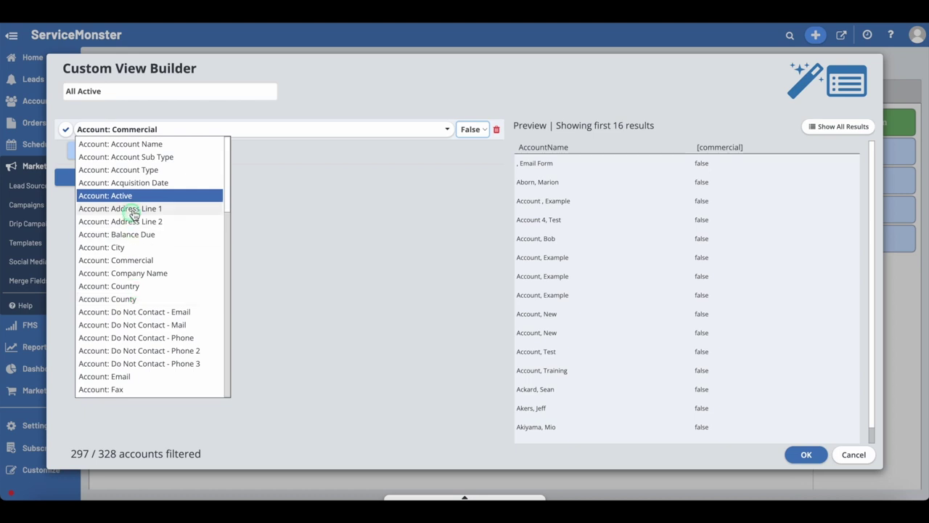
{"action": "left_click", "coordinate": [114, 195]}
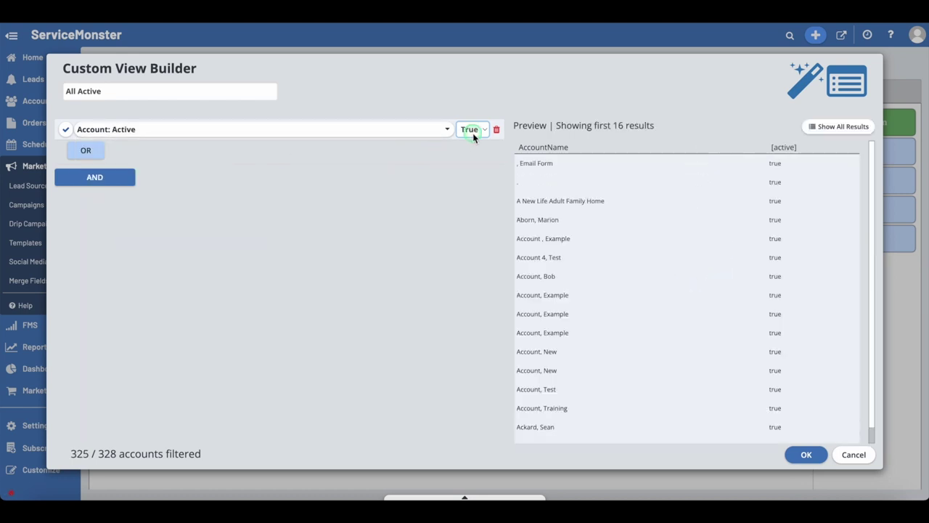
Add AND conditions for Account: Do Not Contact - Email and Account: Commercial, both with the value False.
{"action": "left_click", "coordinate": [94, 177]}
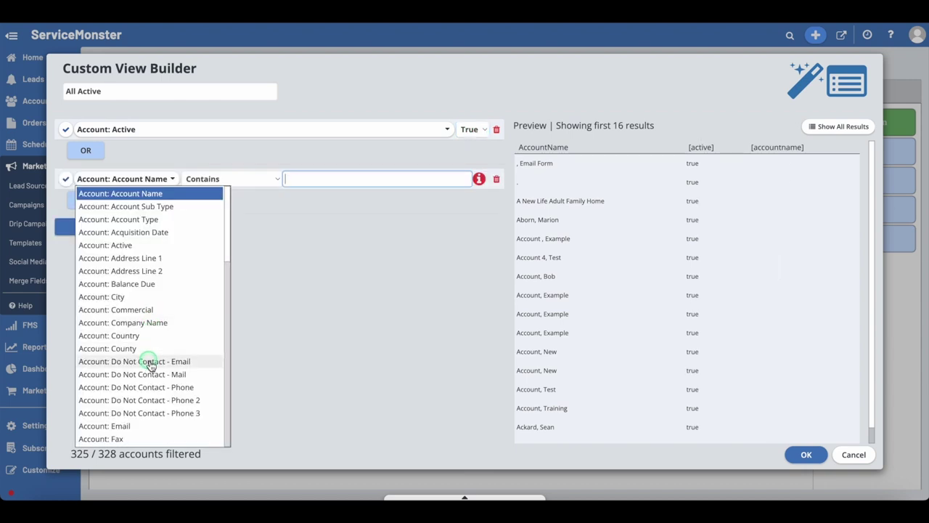
{"action": "left_click", "coordinate": [150, 361]}
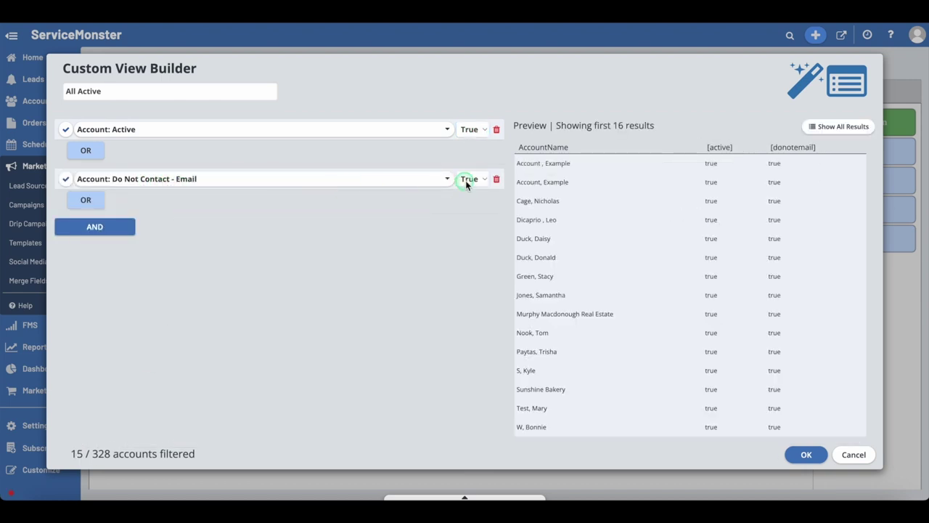
{"action": "left_click", "coordinate": [94, 226]}
{"action": "left_click", "coordinate": [148, 358]}
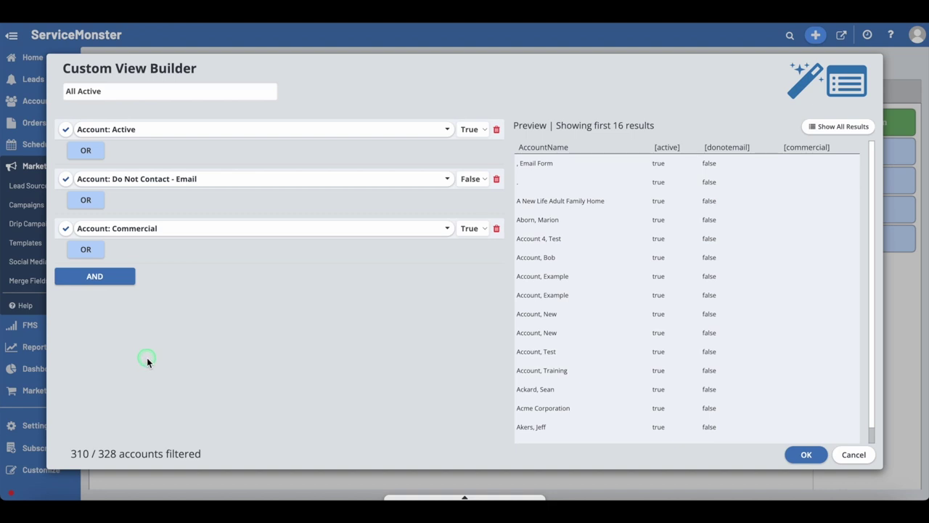
{"action": "left_click", "coordinate": [473, 246]}
Add another AND condition on Account: Email with the NotBlank operator.
{"action": "left_click", "coordinate": [119, 276]}
{"action": "left_click", "coordinate": [128, 474]}
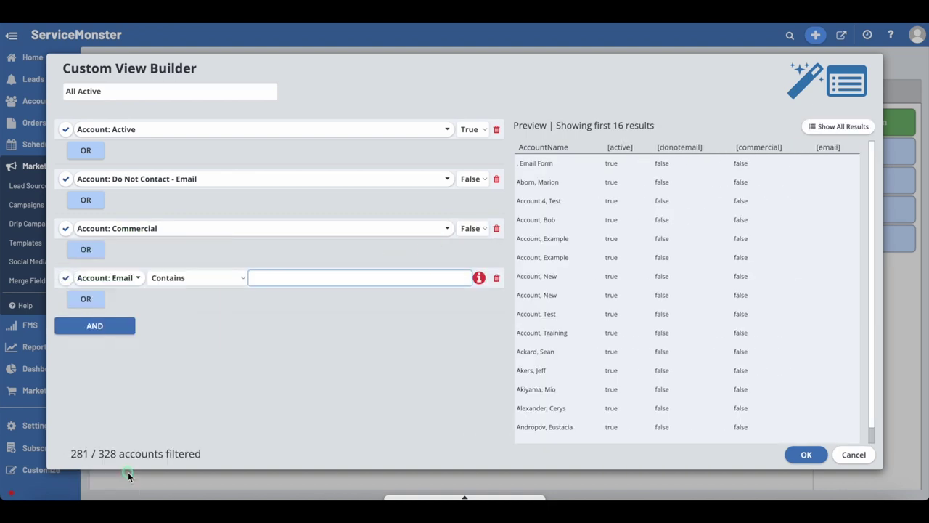
{"action": "left_click", "coordinate": [210, 279]}
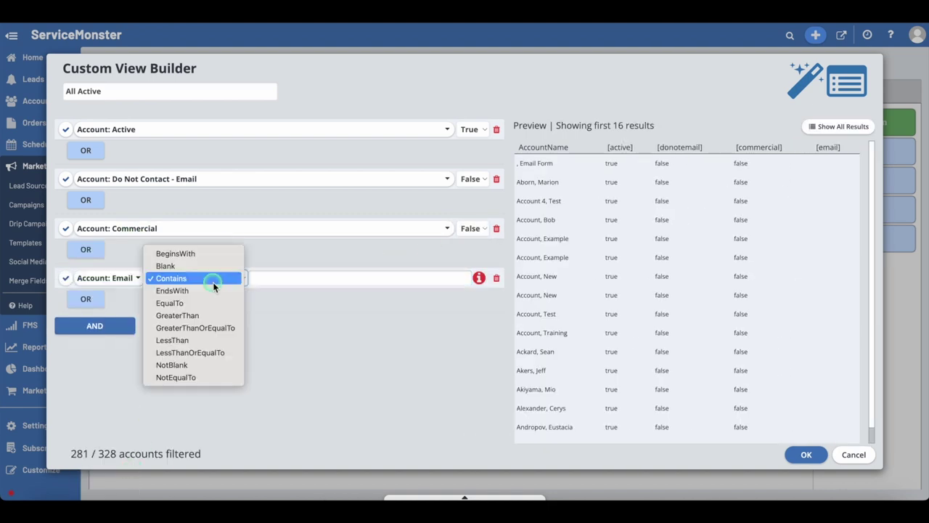
{"action": "left_click", "coordinate": [190, 366]}
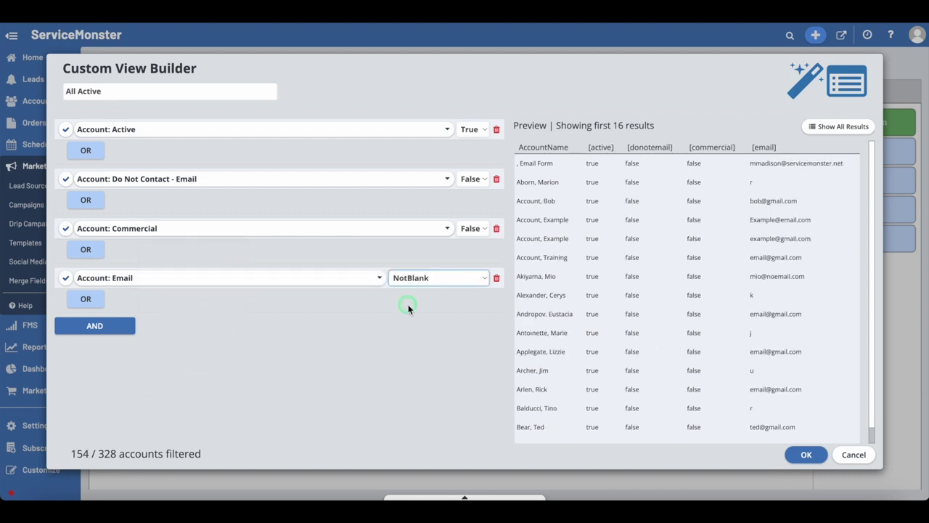
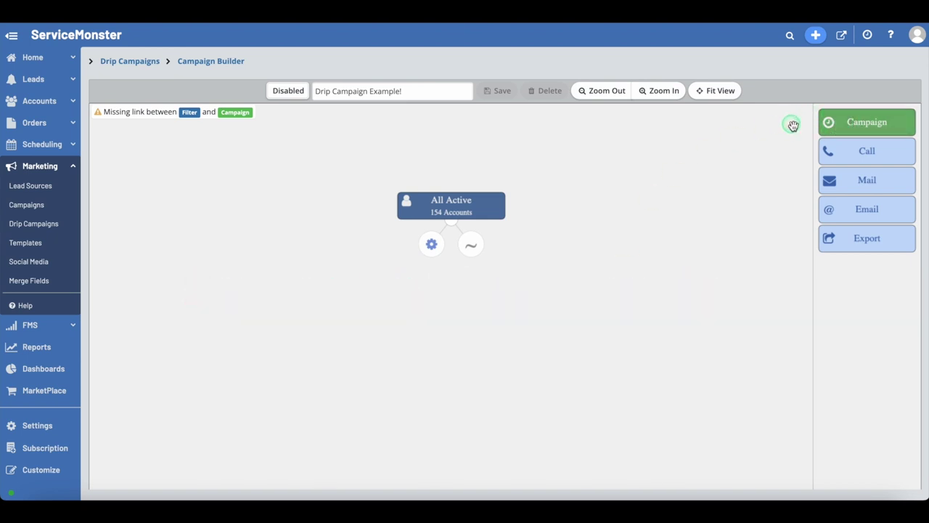
Add a Campaign element to the canvas below the All Active filter and name it "Drip Campaign Example!".
{"action": "left_click_drag", "start_coordinate": [845, 124], "coordinate": [521, 294]}
{"action": "left_click", "coordinate": [520, 294]}
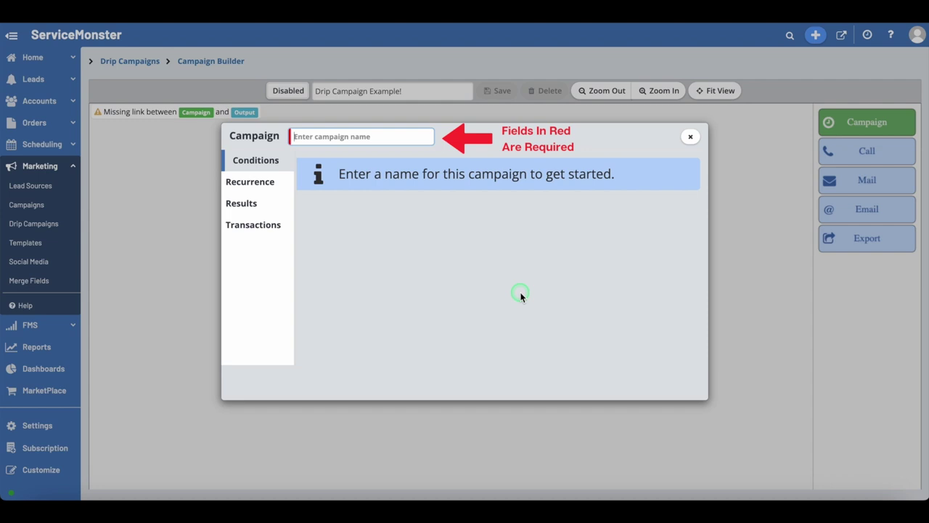
{"action": "type", "text": "Drip Campaign Example!"}
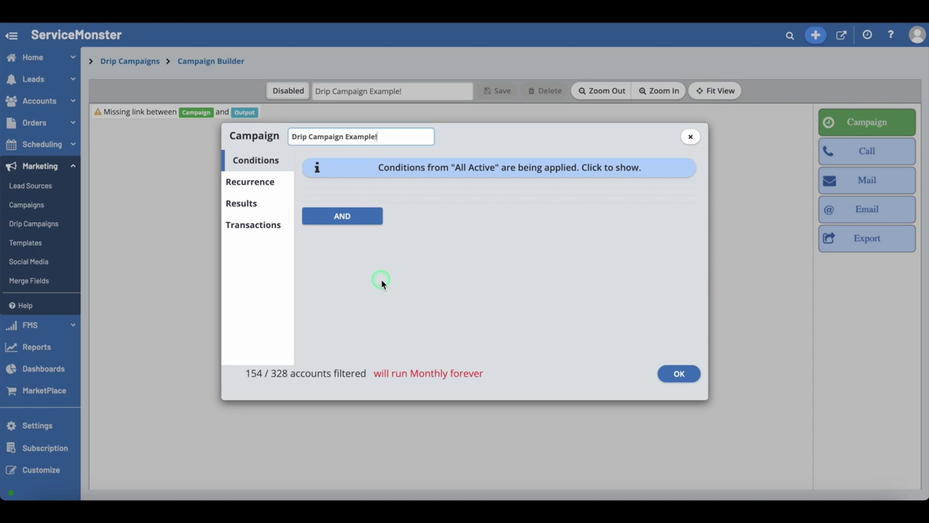
Add a campaign condition on Order: Next Job / Job Reminder Date with the EqualTo operator.
{"action": "left_click", "coordinate": [349, 217]}
{"action": "left_click", "coordinate": [353, 220]}
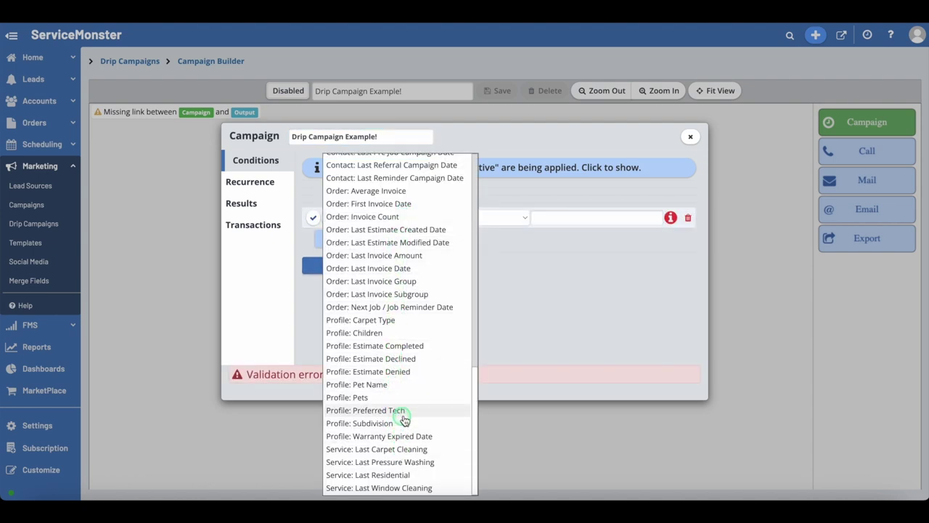
{"action": "left_click", "coordinate": [403, 308]}
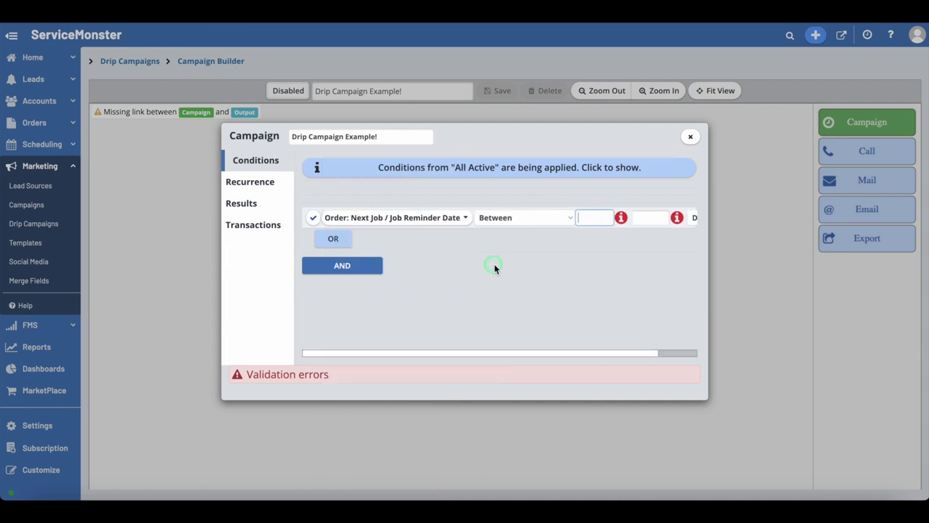
{"action": "left_click", "coordinate": [513, 220]}
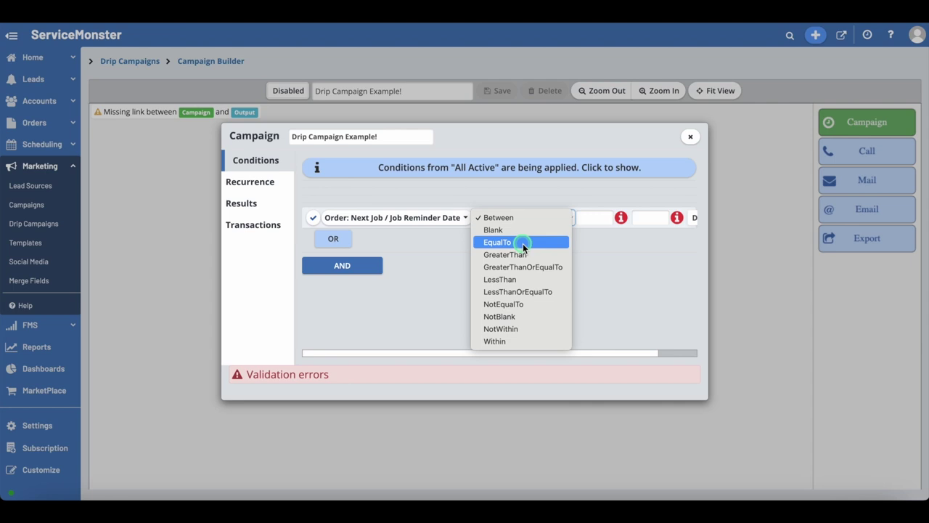
{"action": "left_click", "coordinate": [523, 243]}
Change the campaign condition's field to Order: Last Invoice Date and open its operator choices.
{"action": "left_click", "coordinate": [435, 217]}
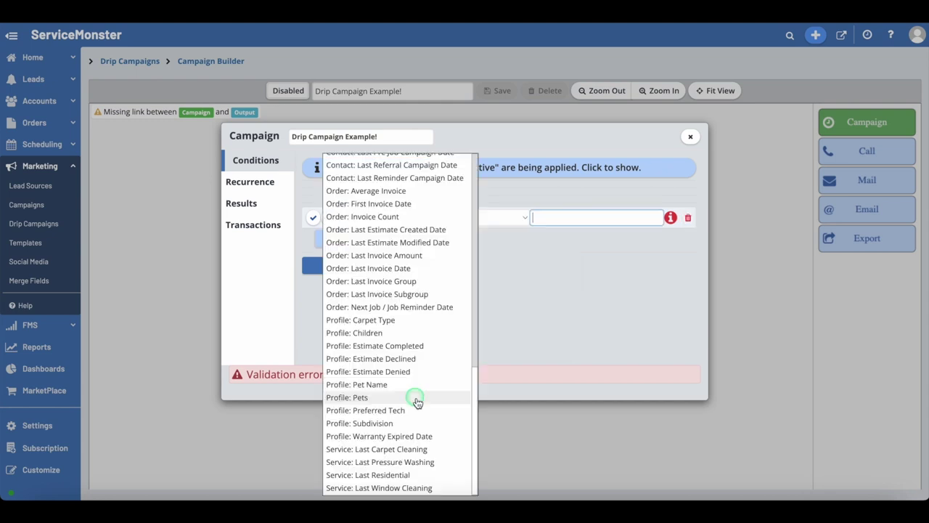
{"action": "left_click", "coordinate": [417, 270]}
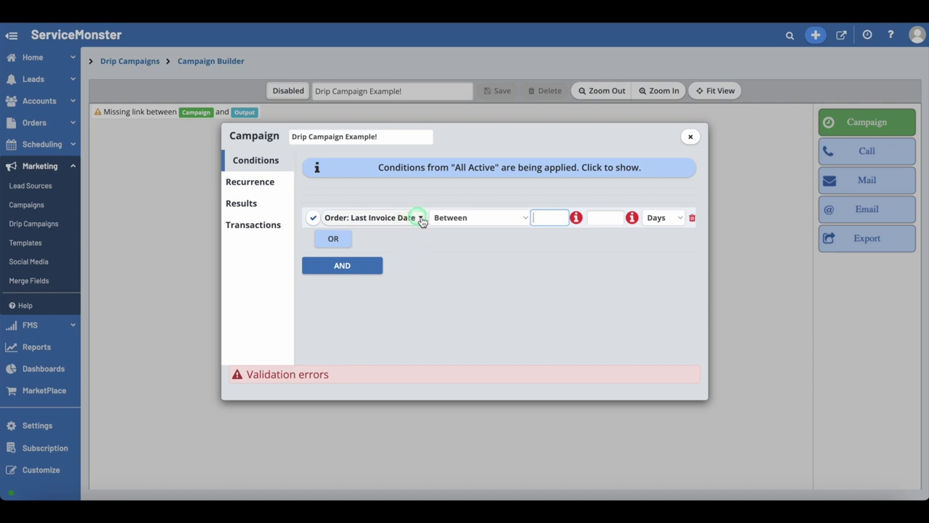
{"action": "left_click", "coordinate": [504, 218]}
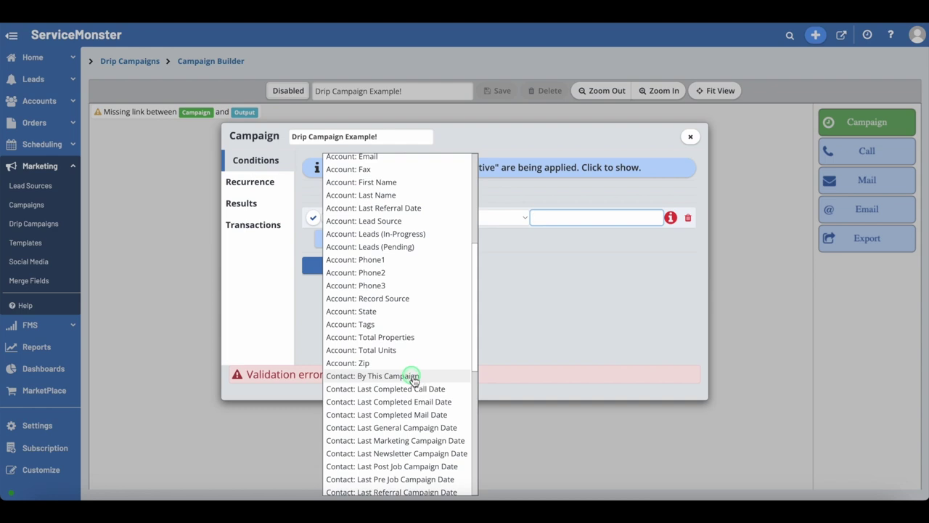
Set the campaign condition to Contact: By This Campaign, NotWithin 30 Days.
{"action": "left_click", "coordinate": [413, 377]}
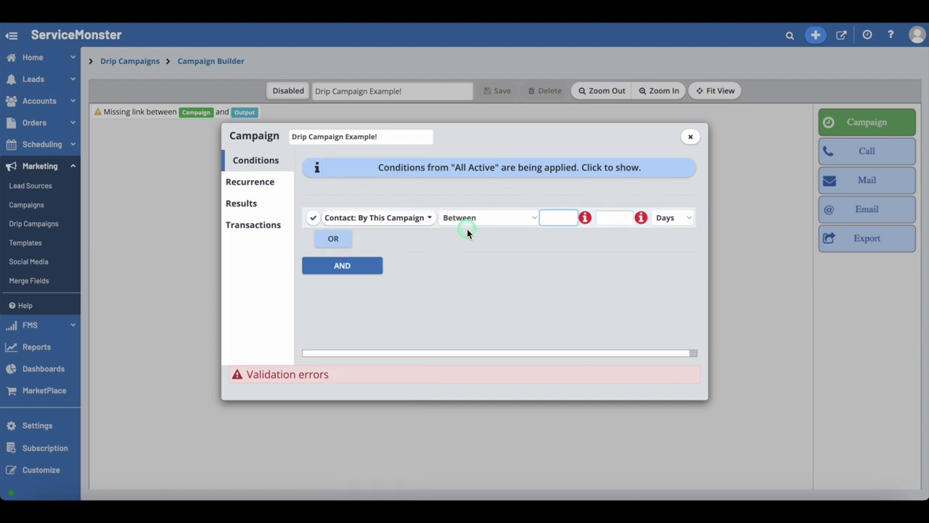
{"action": "left_click", "coordinate": [530, 219]}
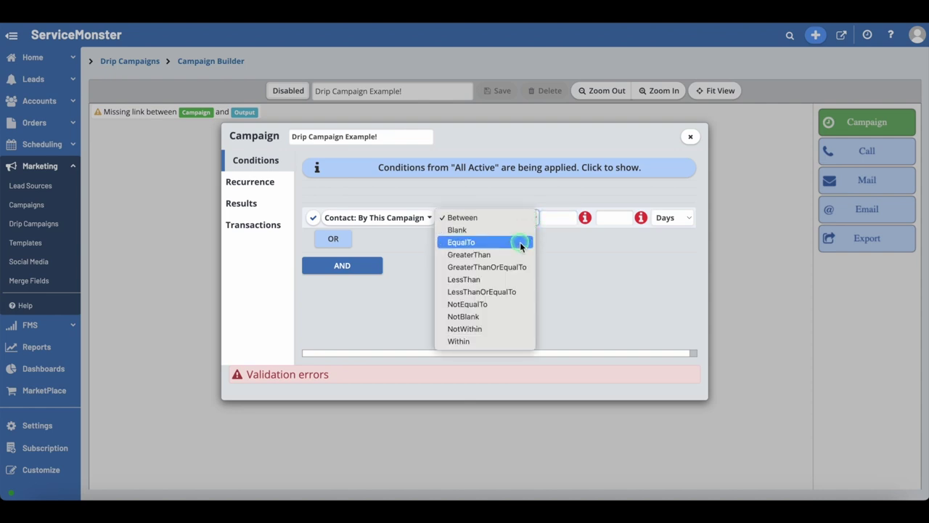
{"action": "left_click", "coordinate": [513, 328]}
{"action": "left_click", "coordinate": [585, 219]}
{"action": "type", "text": "30"}
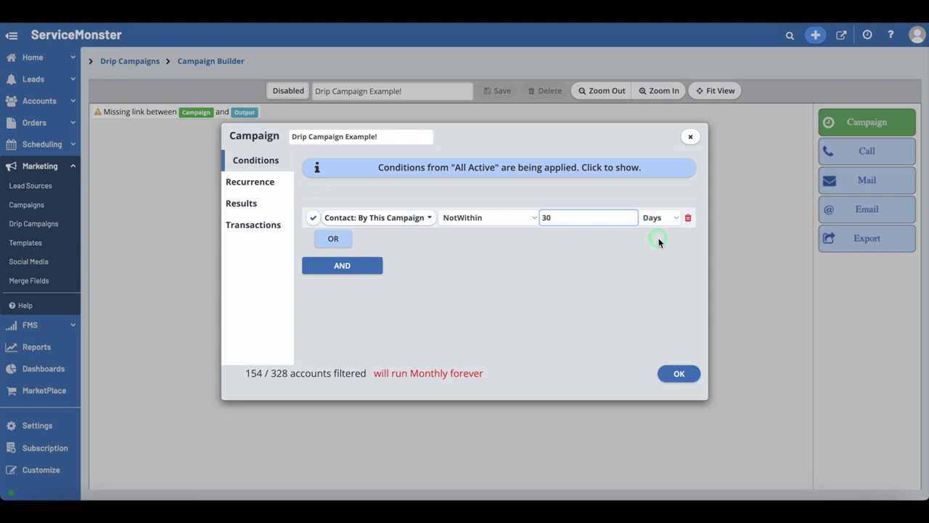
Set the campaign's recurrence start to 04/20/2023 at 9:00am.
{"action": "left_click", "coordinate": [259, 187]}
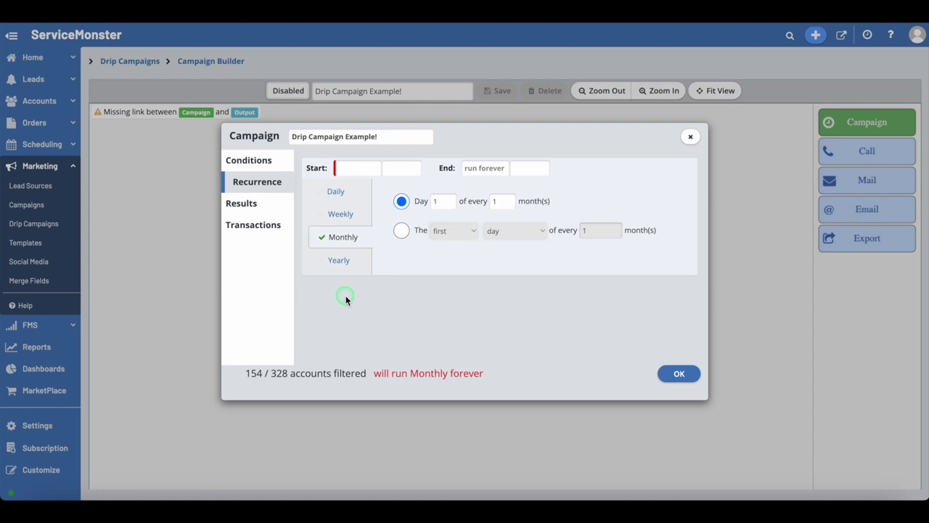
{"action": "left_click", "coordinate": [357, 167]}
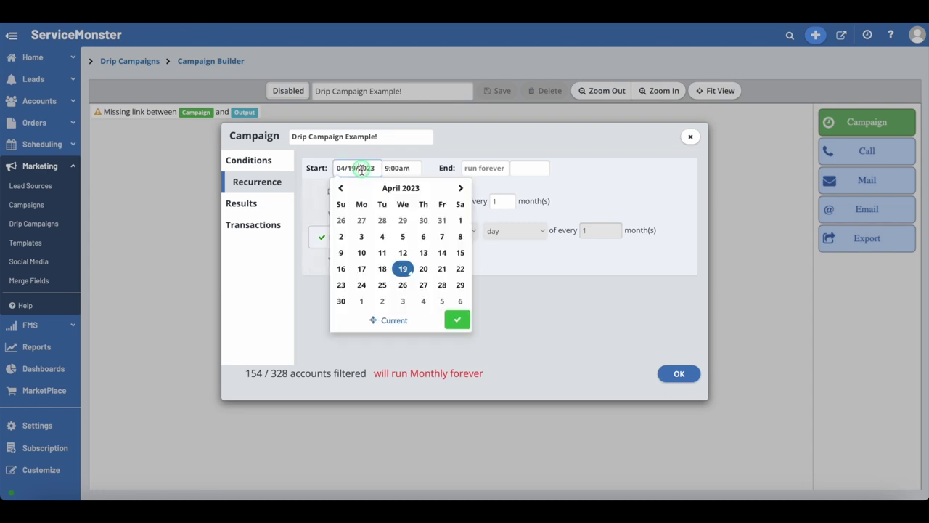
{"action": "left_click", "coordinate": [423, 270]}
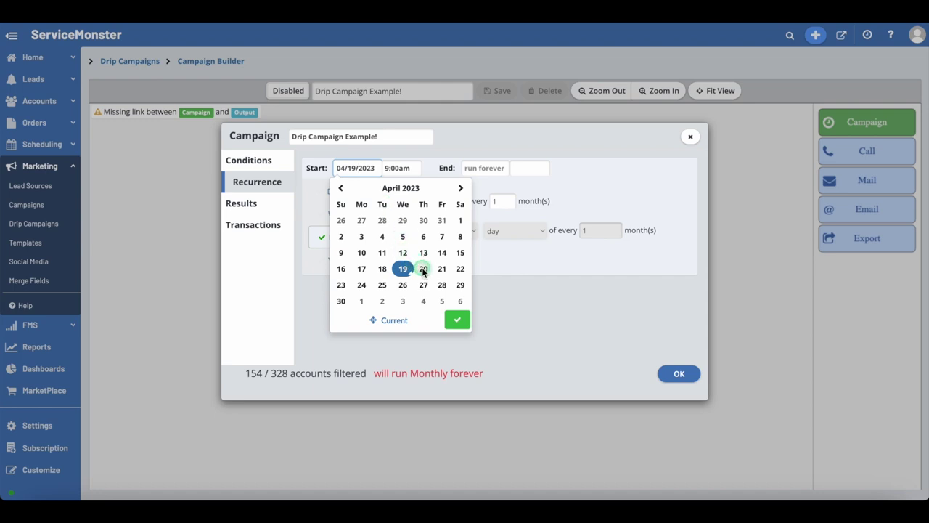
{"action": "left_click", "coordinate": [411, 167]}
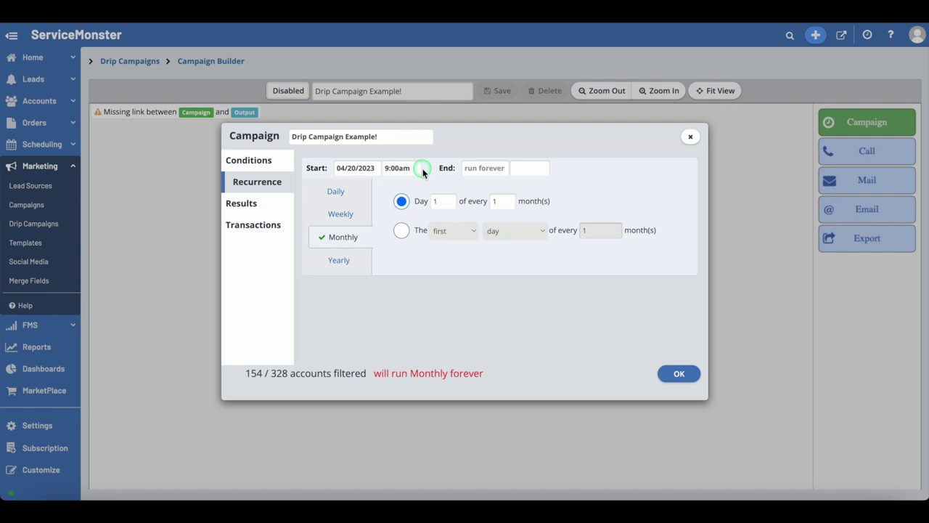
Examine the time and date choices for the recurrence end.
{"action": "left_click", "coordinate": [522, 169]}
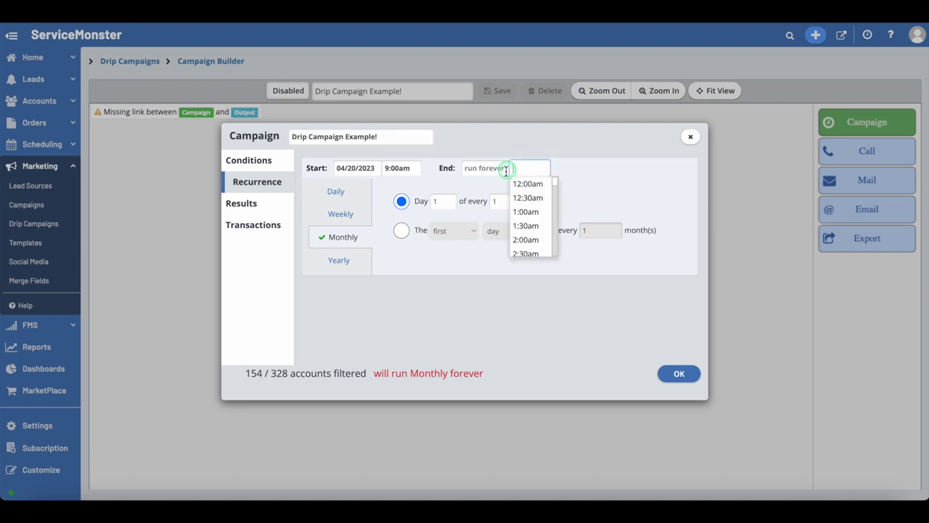
{"action": "left_click", "coordinate": [496, 169]}
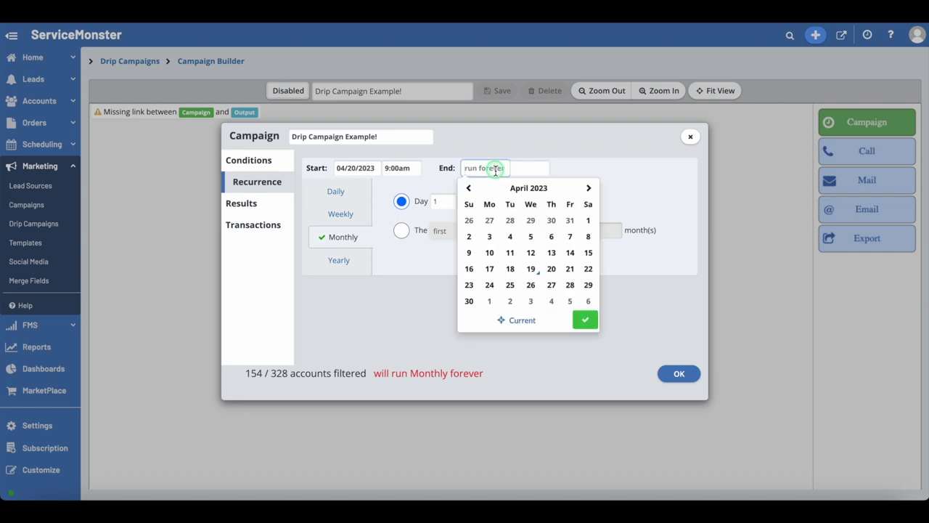
{"action": "left_click", "coordinate": [512, 154]}
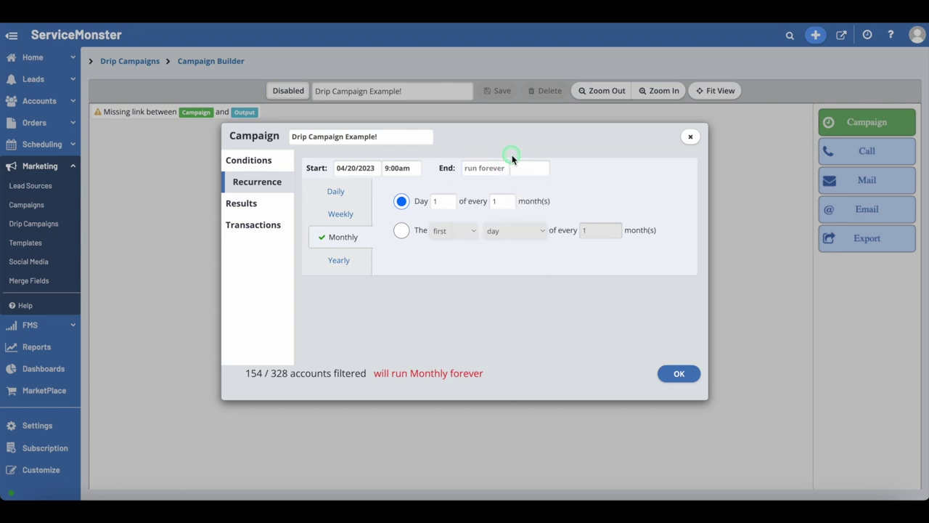
Go through the Daily, Weekly and Monthly recurrence patterns and select Yearly.
{"action": "left_click", "coordinate": [324, 196]}
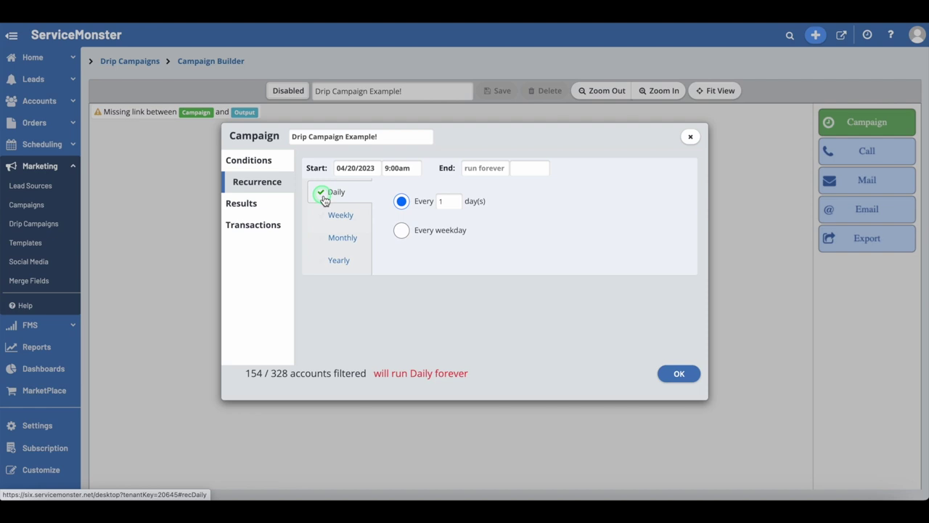
{"action": "left_click", "coordinate": [324, 217]}
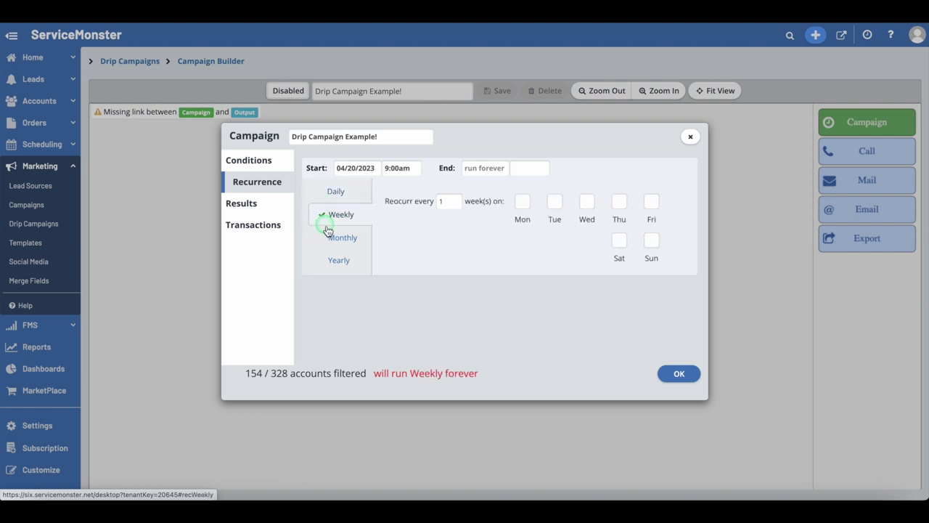
{"action": "left_click", "coordinate": [330, 241]}
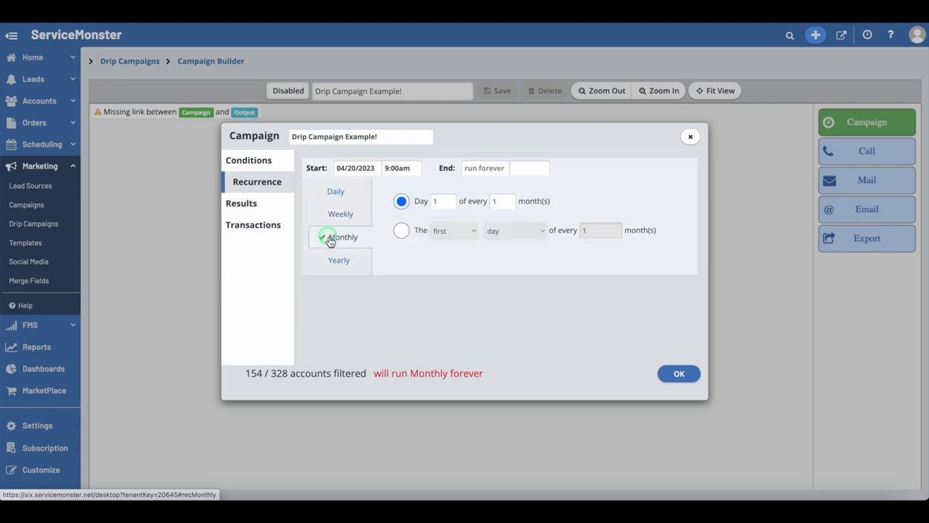
{"action": "left_click", "coordinate": [332, 263]}
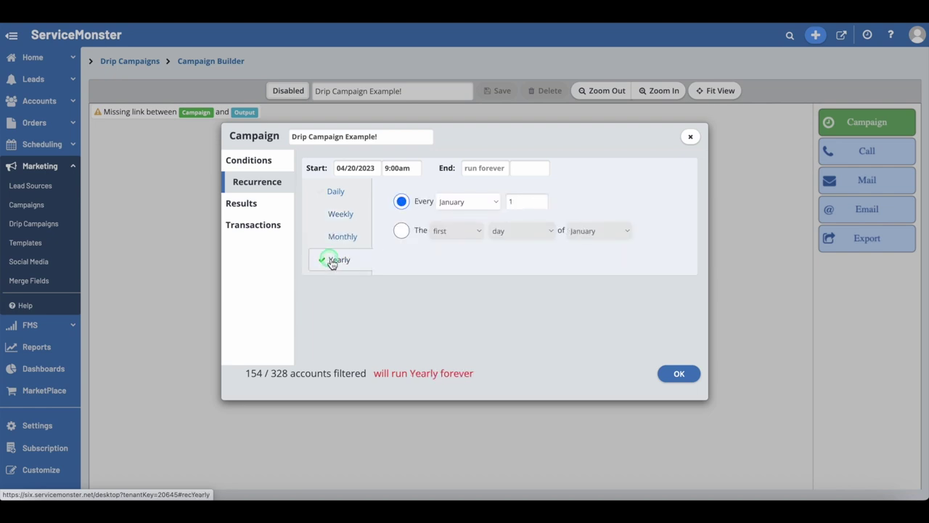
Examine the list of accounts that match the campaign's conditions.
{"action": "left_click", "coordinate": [260, 208]}
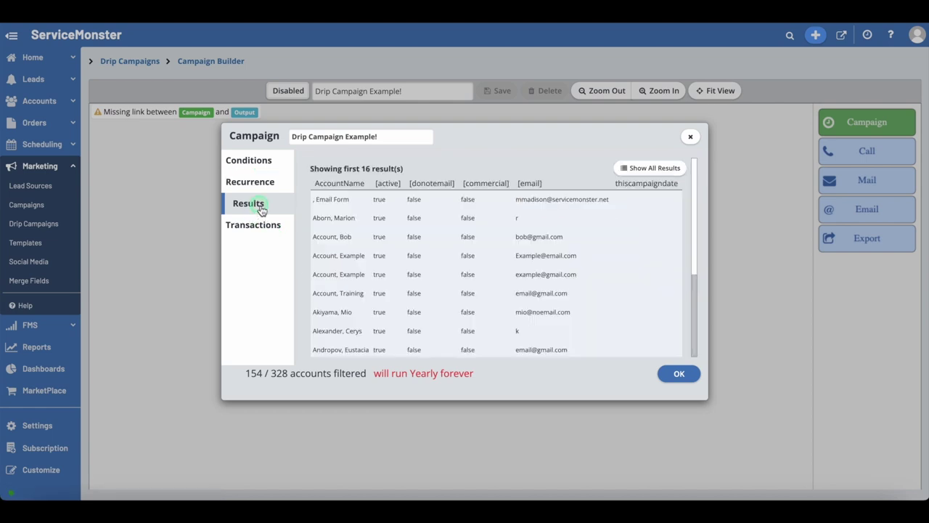
{"action": "scroll", "coordinate": [430, 263], "scroll_direction": "down", "scroll_amount": 5}
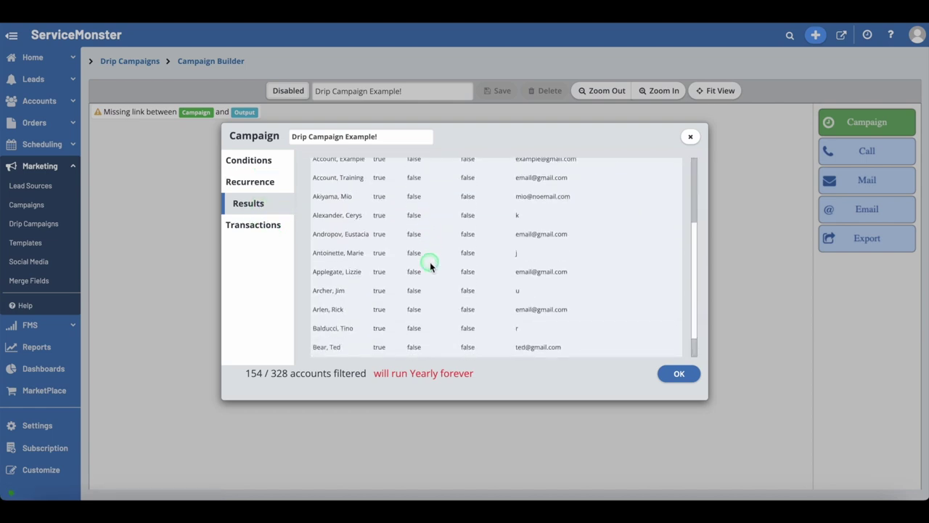
Review the campaign's filtered accounts and its transactions, and accept the campaign element's settings.
{"action": "scroll", "coordinate": [430, 266], "scroll_direction": "up", "scroll_amount": 5}
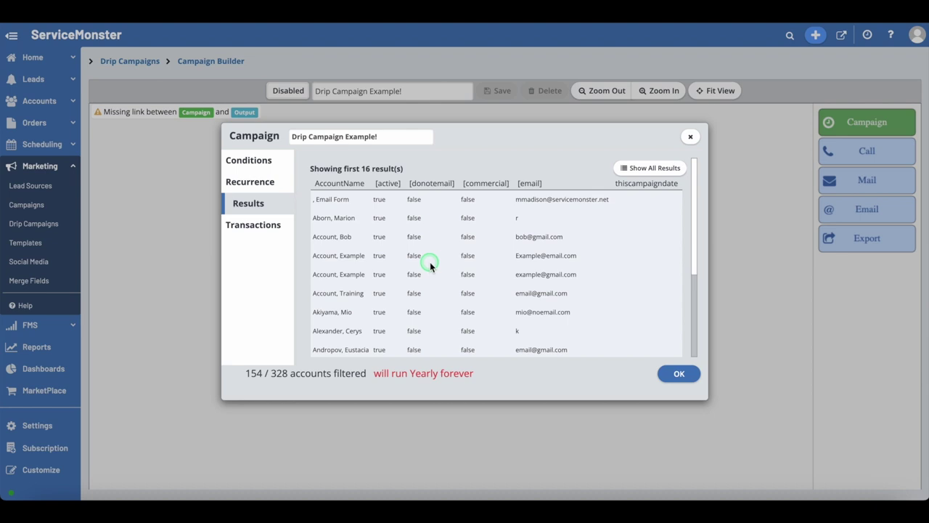
{"action": "scroll", "coordinate": [312, 186], "scroll_direction": "down", "scroll_amount": 1}
{"action": "left_click", "coordinate": [262, 227]}
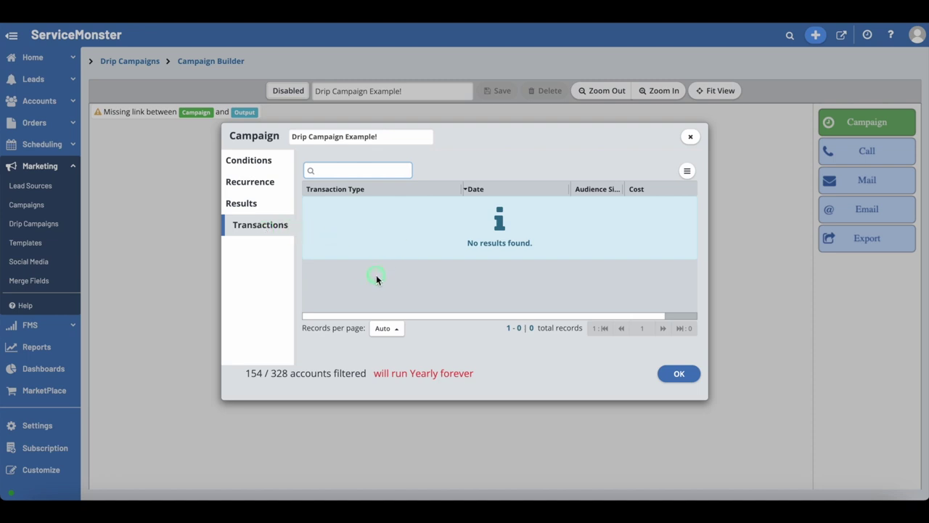
{"action": "left_click", "coordinate": [679, 378]}
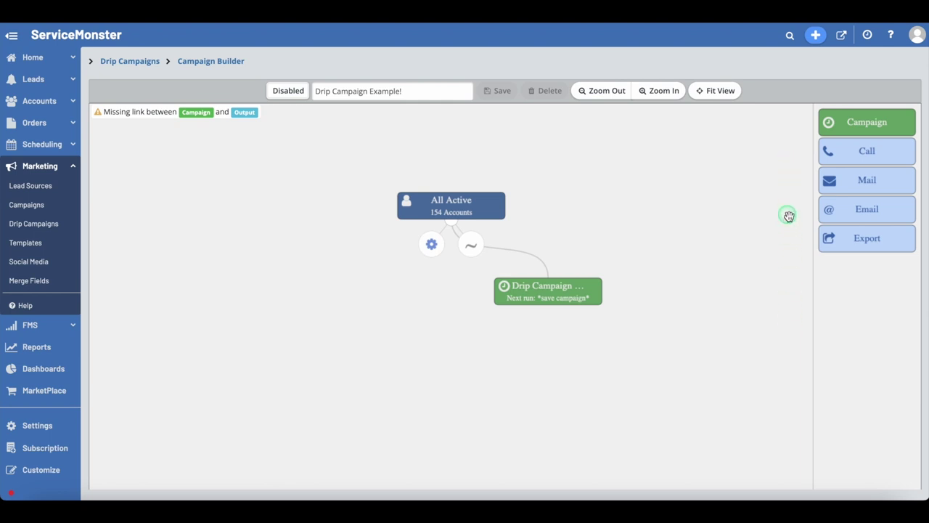
Add an Email output linked below the campaign element and open its settings.
{"action": "left_click_drag", "start_coordinate": [863, 212], "coordinate": [607, 361]}
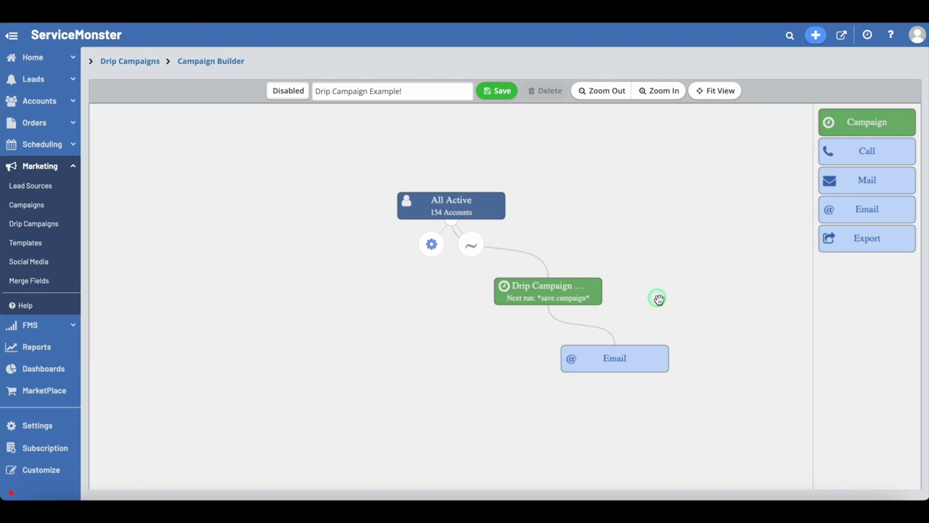
{"action": "left_click", "coordinate": [617, 358]}
{"action": "left_click", "coordinate": [592, 390]}
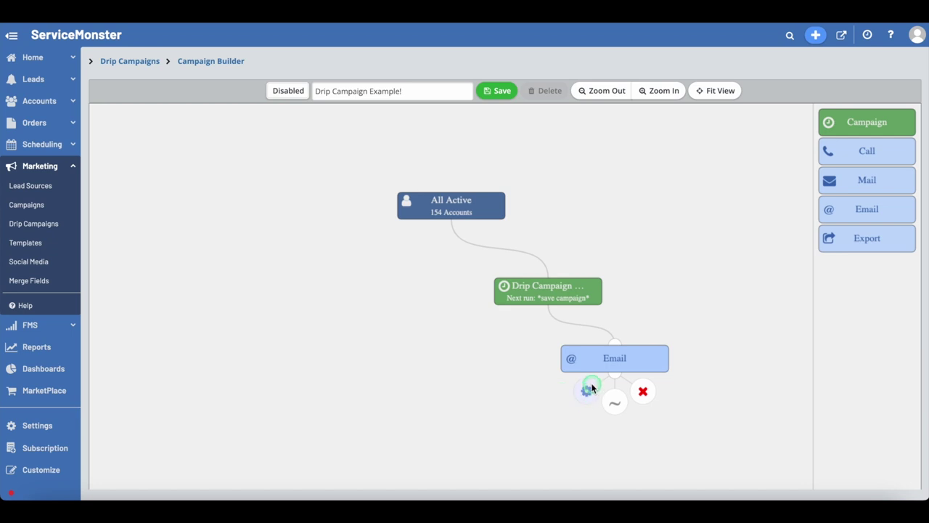
{"action": "left_click", "coordinate": [586, 393]}
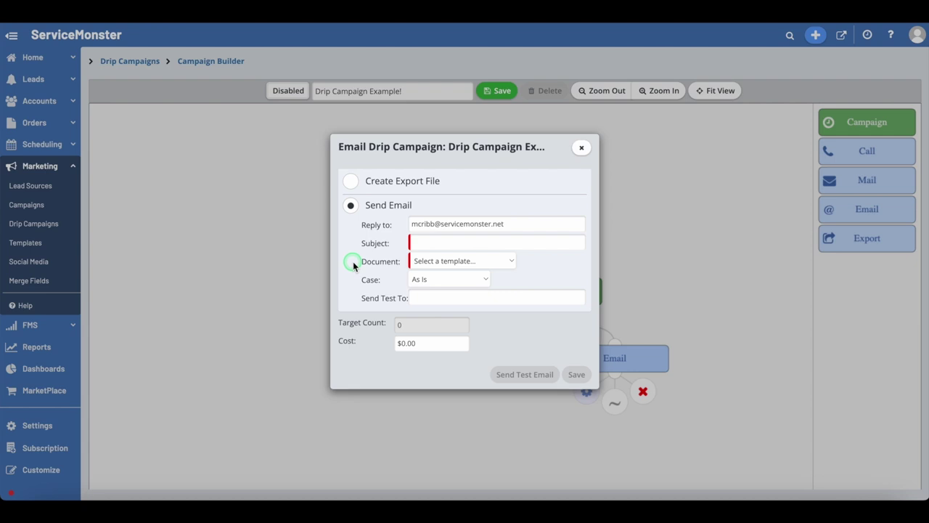
Examine the email's document, case and test recipient options, and delete the Email element without saving its settings.
{"action": "left_click", "coordinate": [507, 261]}
{"action": "left_click", "coordinate": [507, 261]}
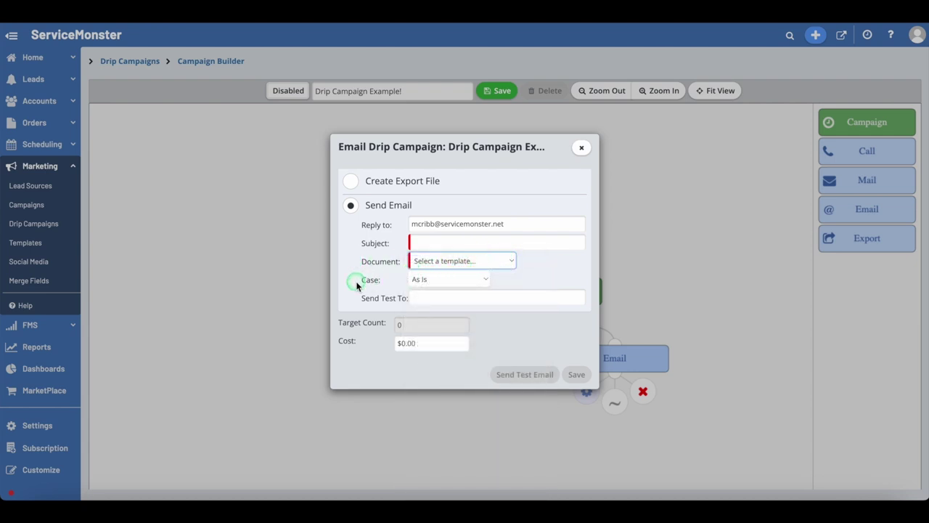
{"action": "left_click", "coordinate": [464, 280]}
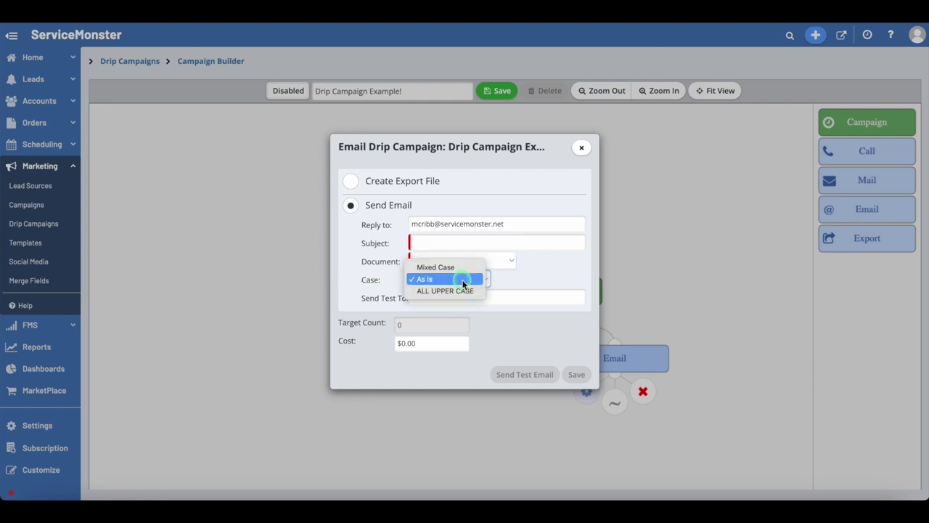
{"action": "left_click", "coordinate": [350, 281]}
{"action": "left_click", "coordinate": [434, 298]}
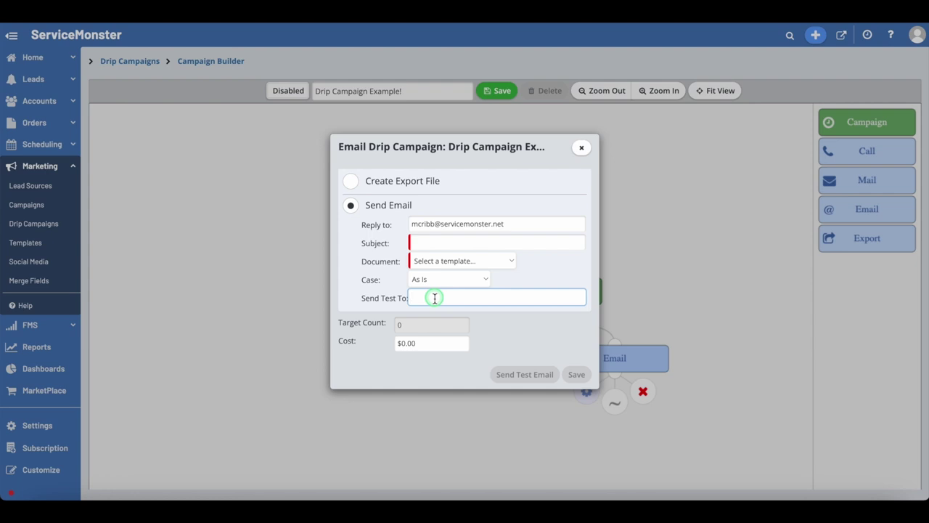
{"action": "left_click", "coordinate": [496, 327]}
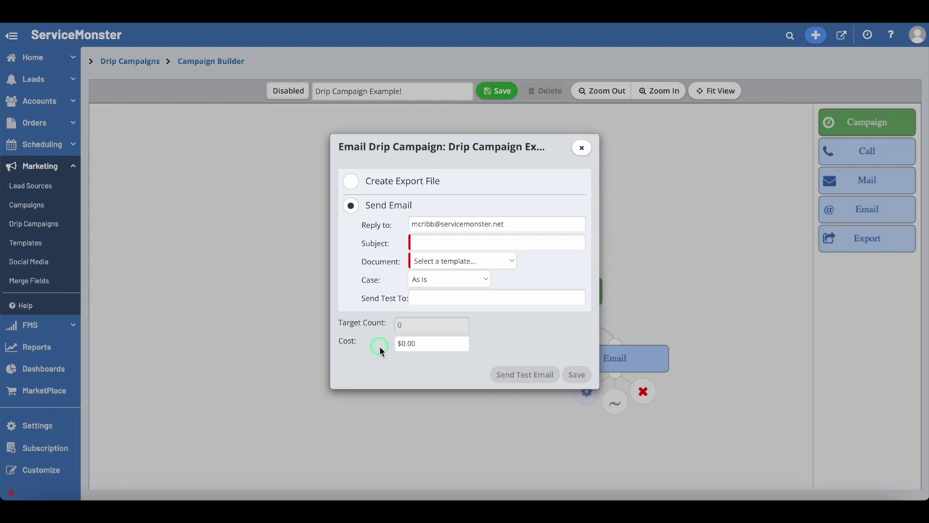
{"action": "left_click", "coordinate": [581, 149]}
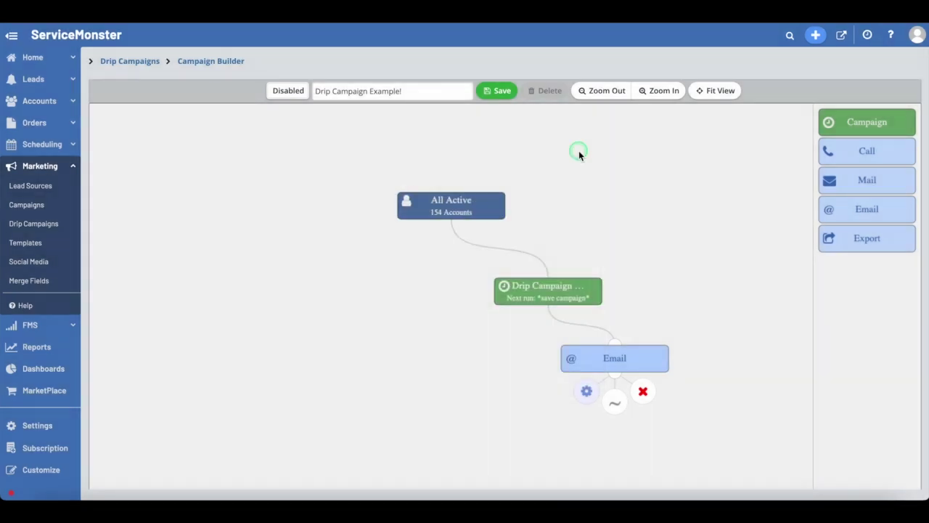
{"action": "left_click", "coordinate": [645, 391]}
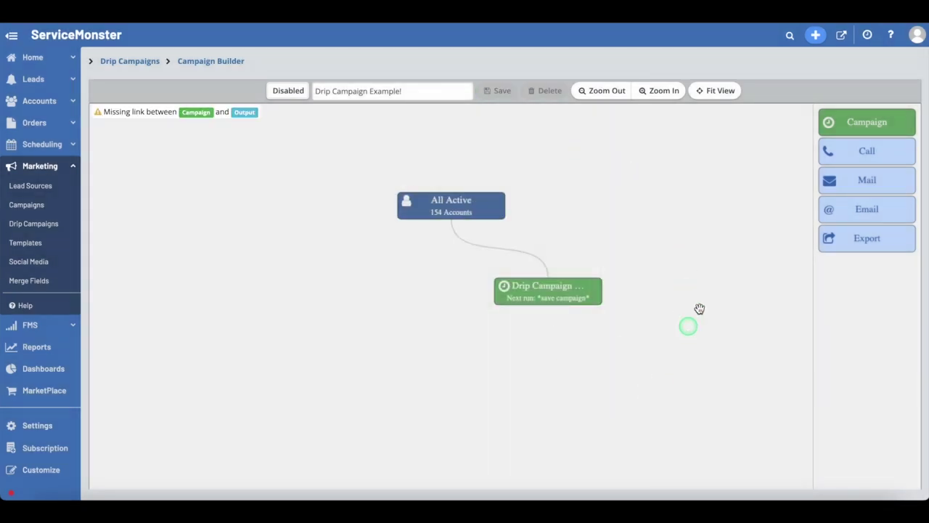
Add a Call output below the campaign element to examine its Send Calls to choices, and delete it again.
{"action": "left_click_drag", "start_coordinate": [856, 150], "coordinate": [632, 353]}
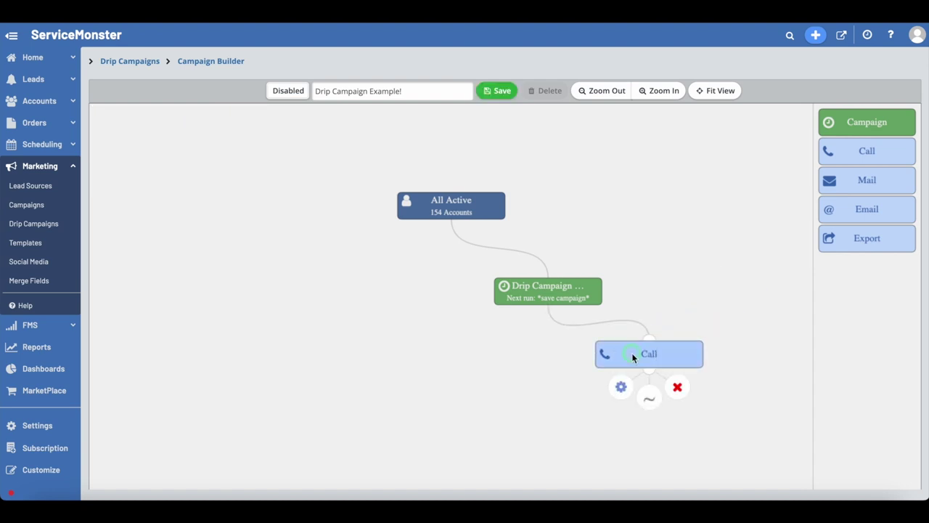
{"action": "left_click", "coordinate": [619, 386]}
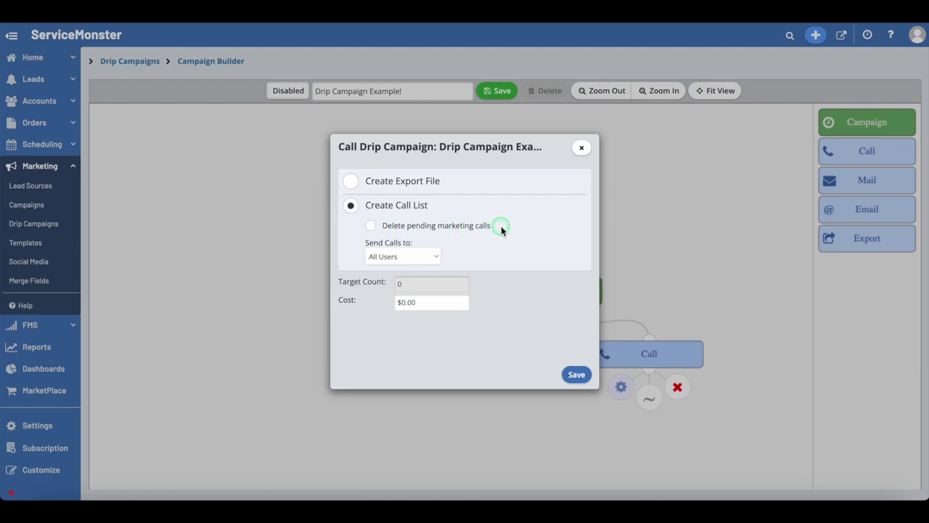
{"action": "left_click", "coordinate": [438, 257]}
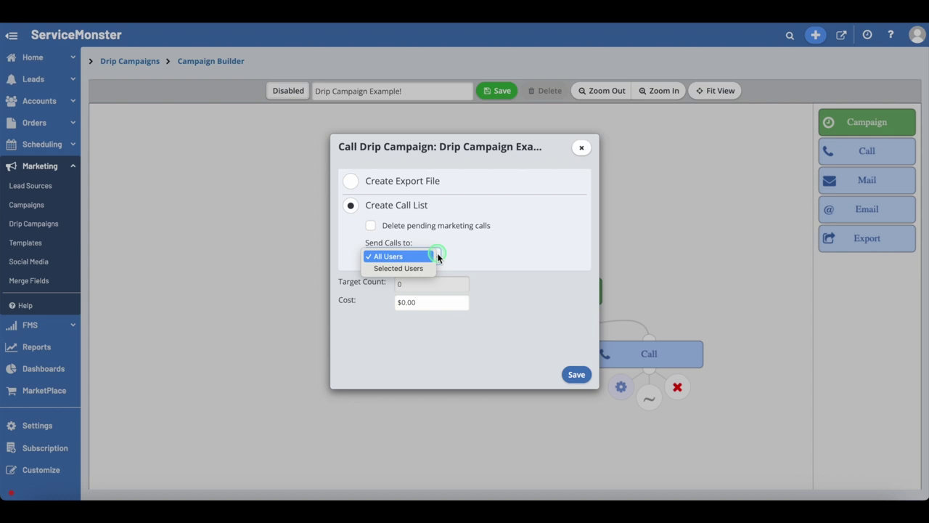
{"action": "left_click", "coordinate": [449, 239]}
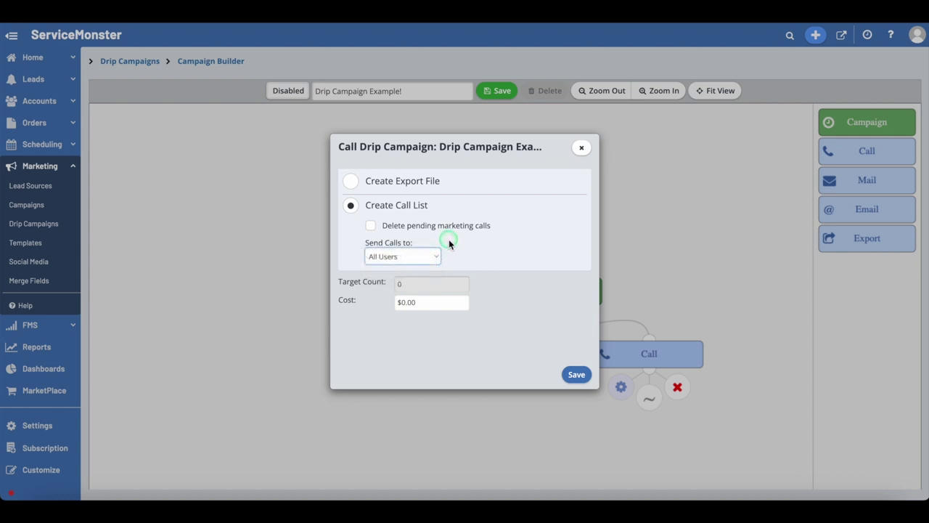
{"action": "left_click", "coordinate": [437, 258]}
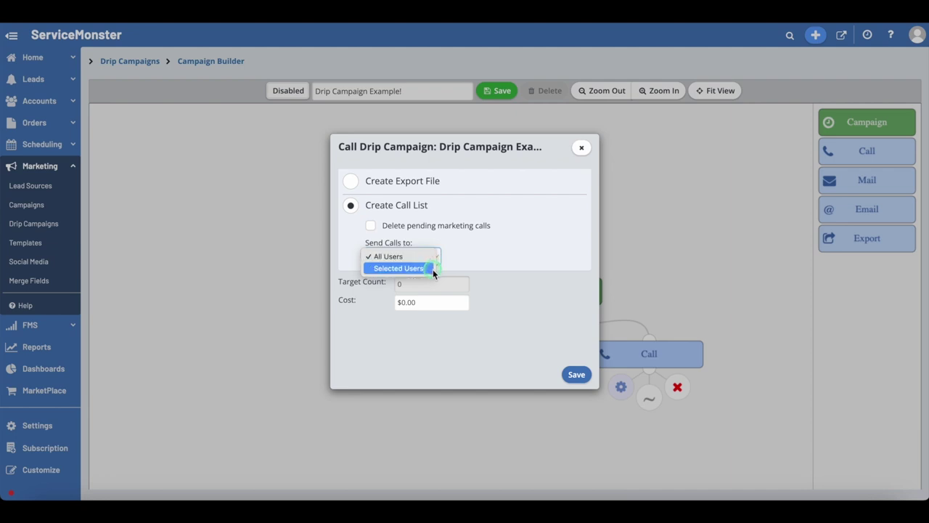
{"action": "left_click", "coordinate": [432, 258]}
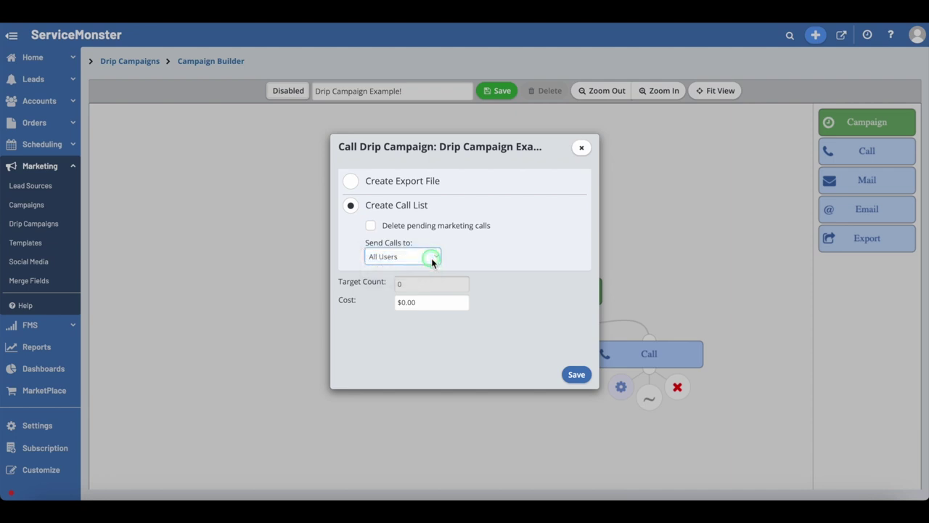
{"action": "left_click", "coordinate": [582, 148]}
{"action": "left_click", "coordinate": [677, 387]}
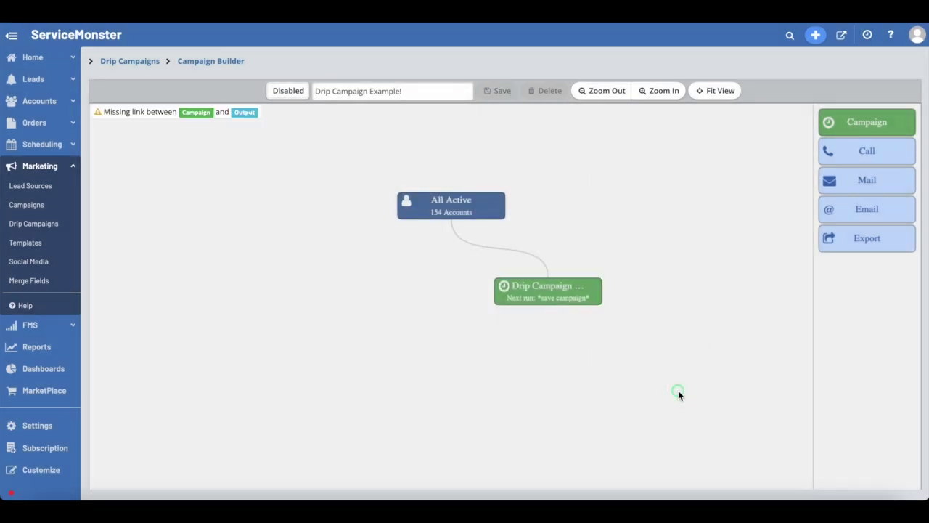
Add a Mail output below the campaign element and turn on Print Letters, going through its document and case choices.
{"action": "left_click_drag", "start_coordinate": [876, 181], "coordinate": [639, 362]}
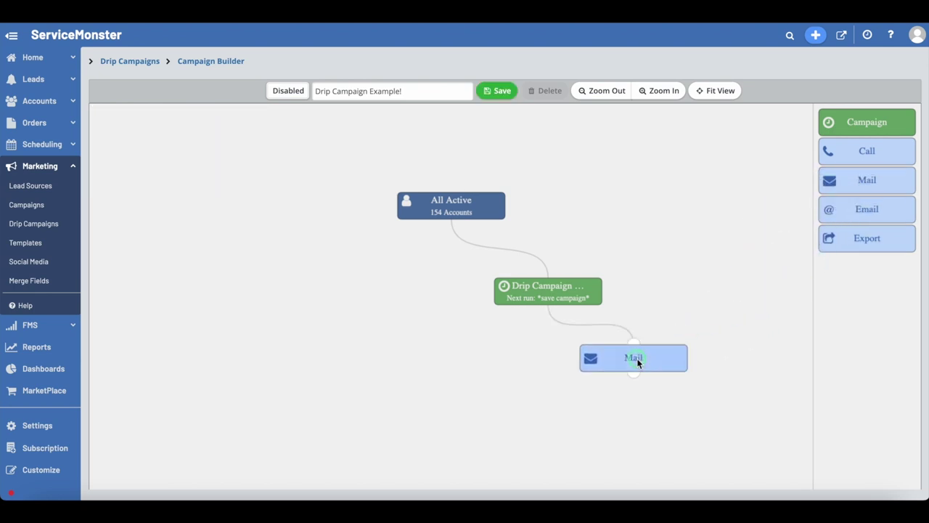
{"action": "left_click", "coordinate": [606, 390]}
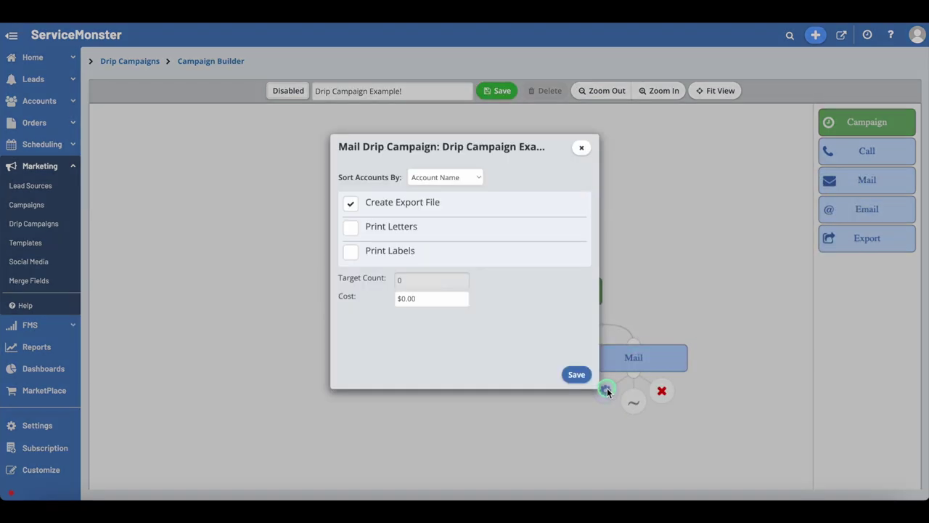
{"action": "left_click", "coordinate": [371, 229]}
{"action": "left_click", "coordinate": [351, 230]}
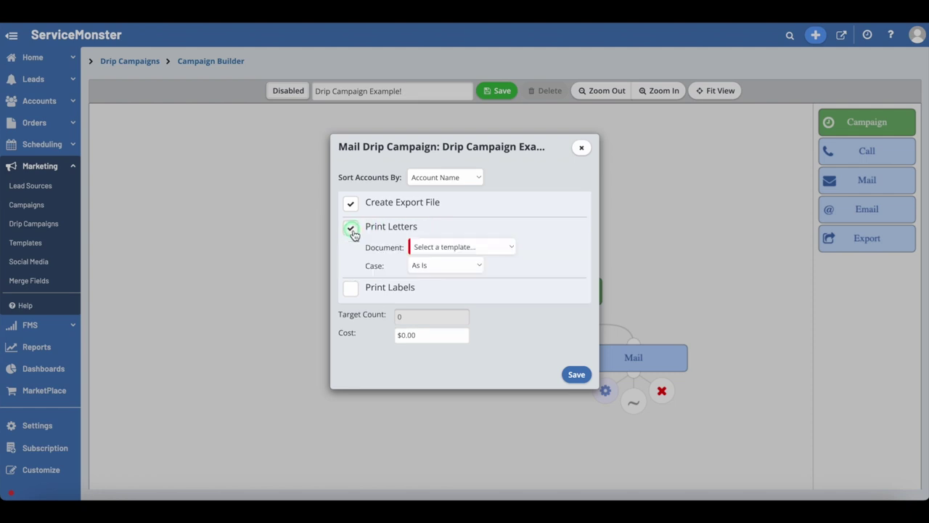
{"action": "left_click", "coordinate": [507, 250]}
{"action": "left_click", "coordinate": [507, 249]}
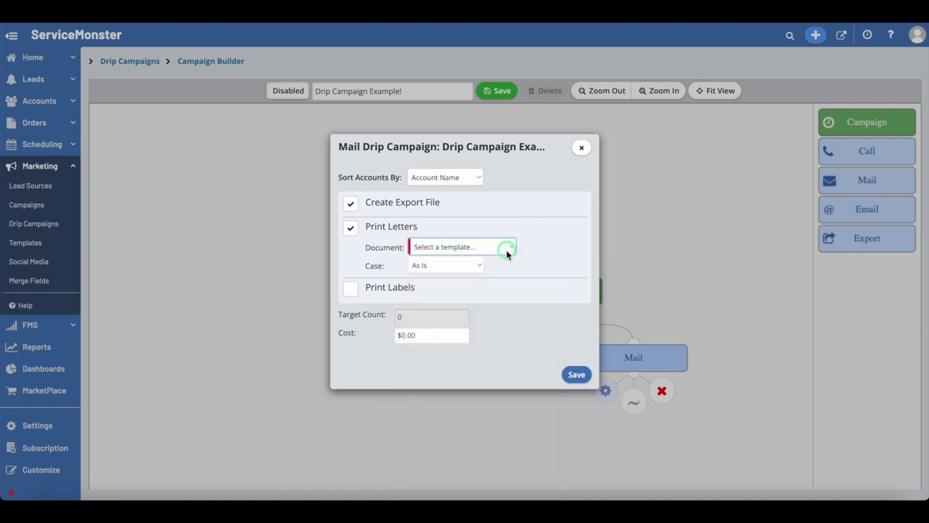
{"action": "left_click", "coordinate": [478, 268]}
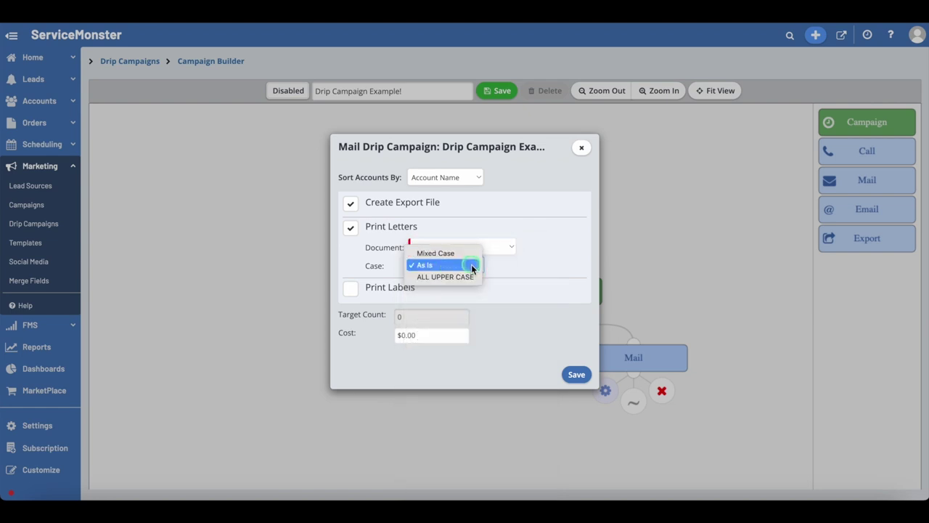
{"action": "left_click", "coordinate": [355, 264]}
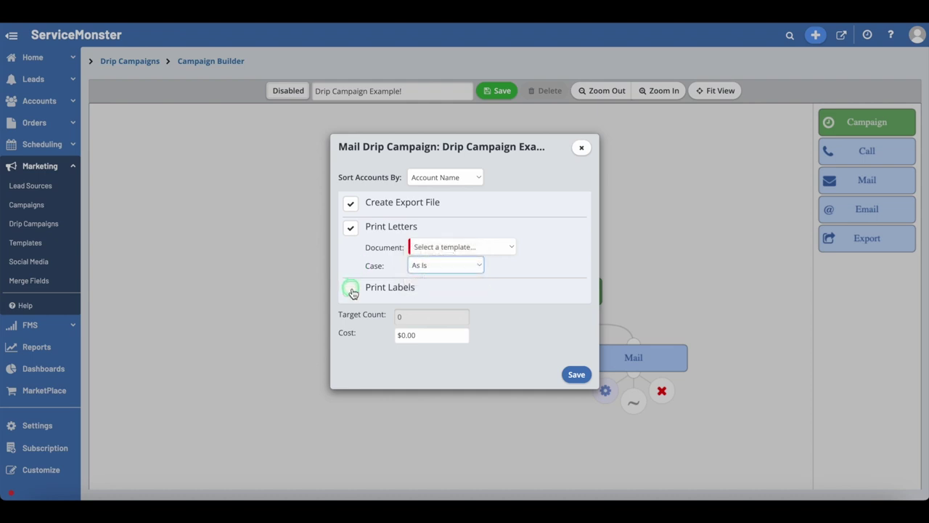
Turn on Print Labels for the mail output, go through its label type, case and addressee choices, and save the mail settings.
{"action": "left_click", "coordinate": [352, 290]}
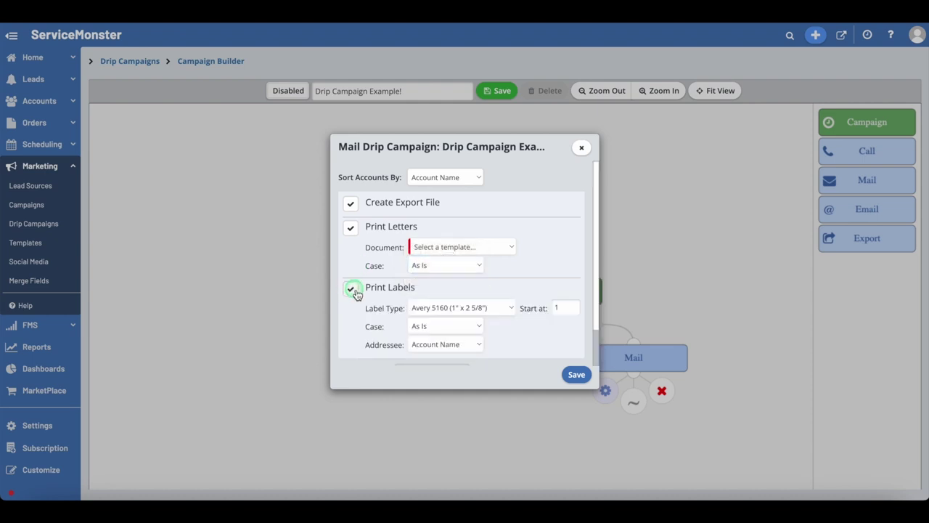
{"action": "left_click", "coordinate": [385, 312]}
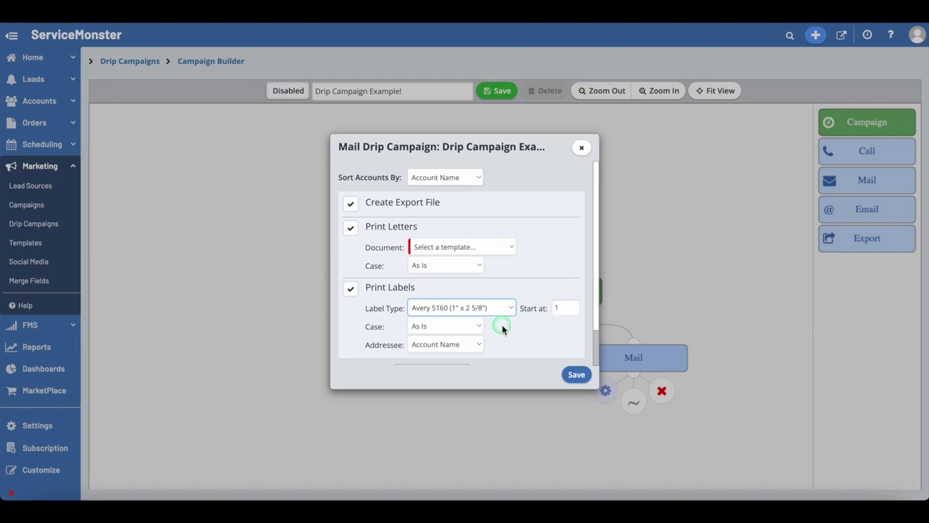
{"action": "left_click", "coordinate": [476, 329]}
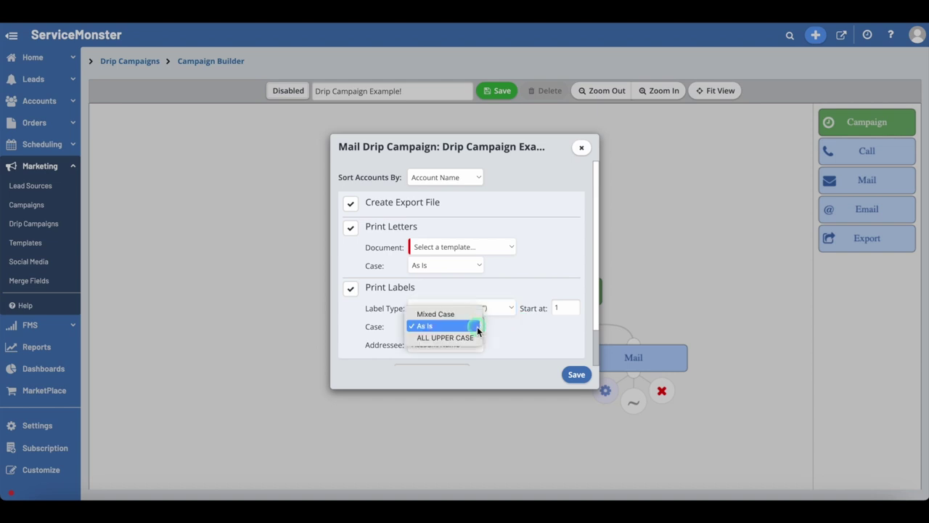
{"action": "left_click", "coordinate": [472, 325]}
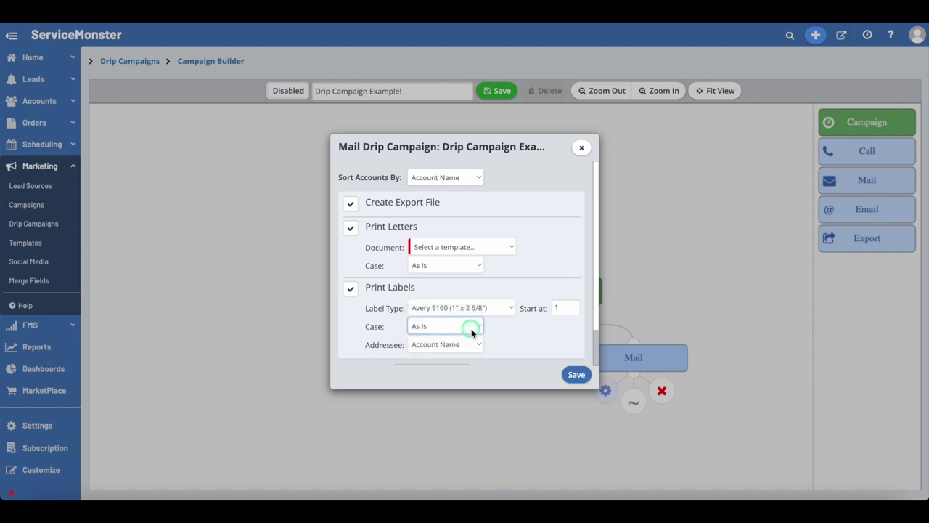
{"action": "left_click", "coordinate": [475, 343]}
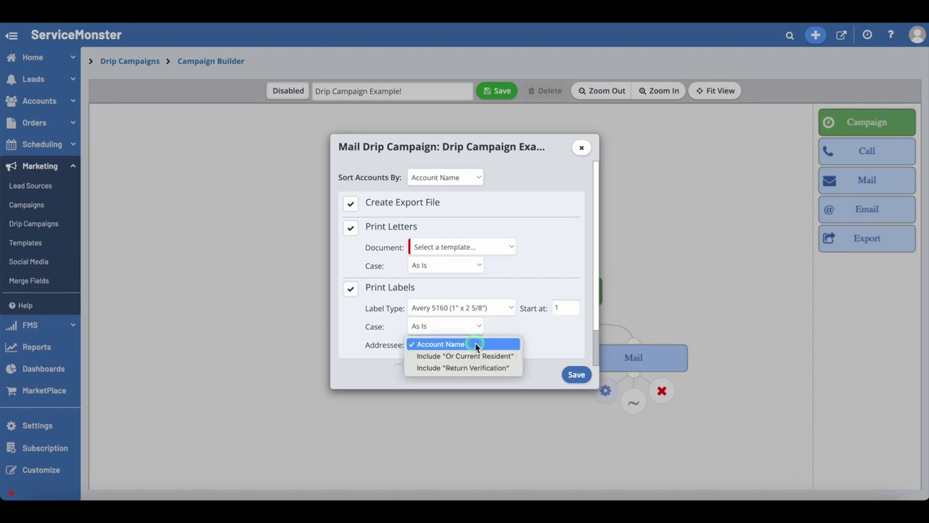
{"action": "left_click", "coordinate": [475, 343]}
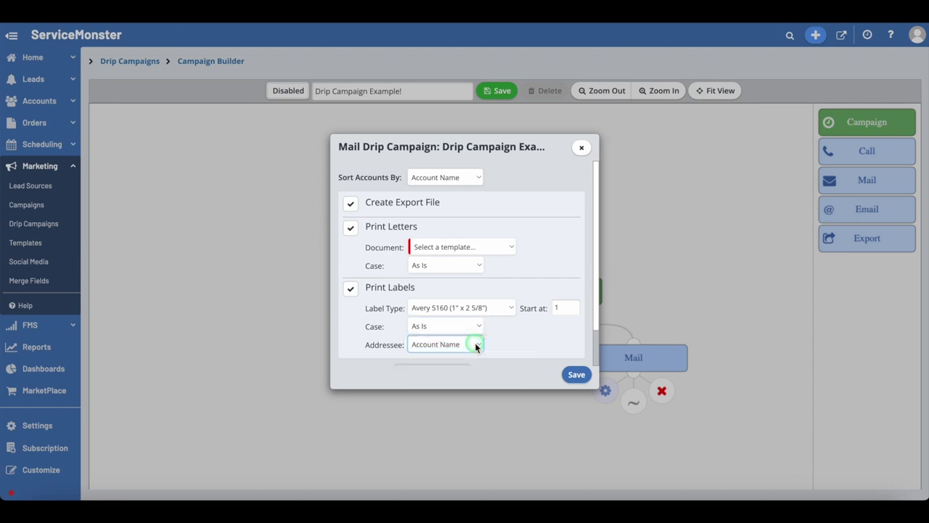
{"action": "left_click", "coordinate": [574, 375]}
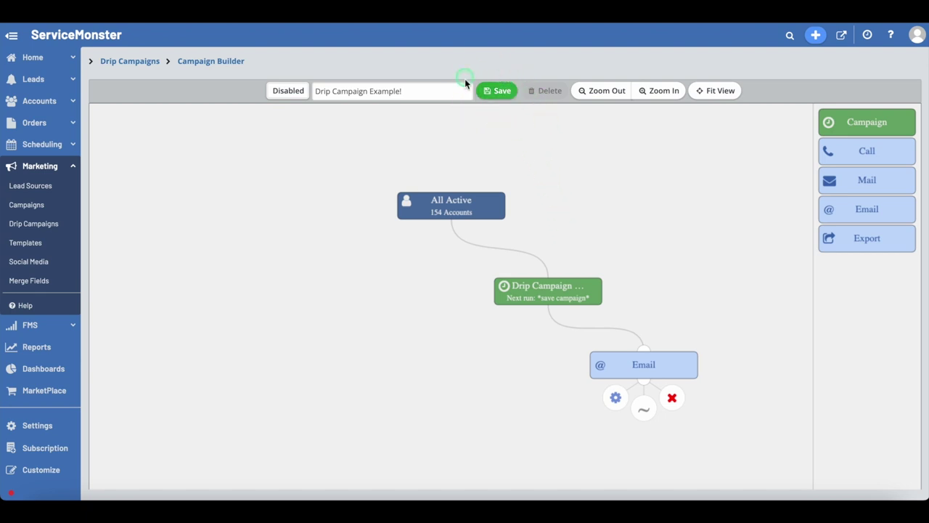
Save the drip campaign with its Email output, and set it to Enabled with another save.
{"action": "left_click", "coordinate": [499, 91]}
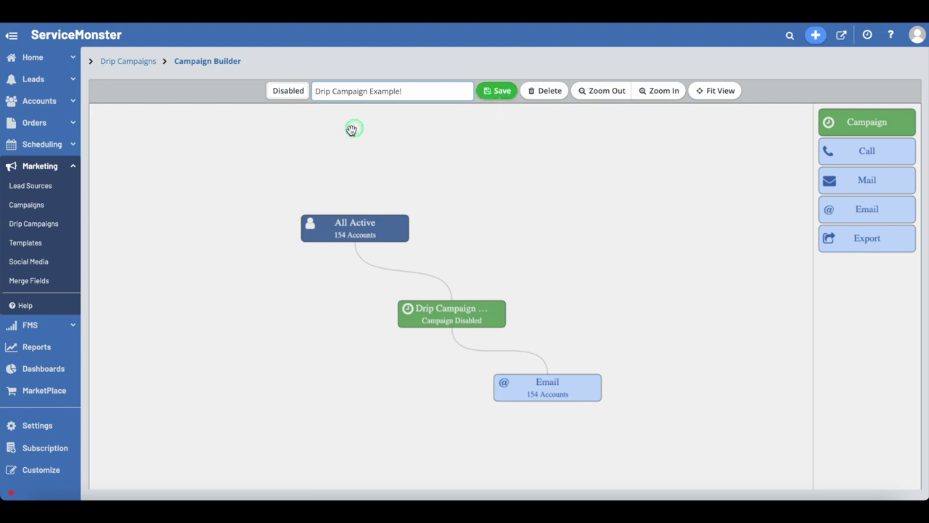
{"action": "left_click", "coordinate": [286, 94]}
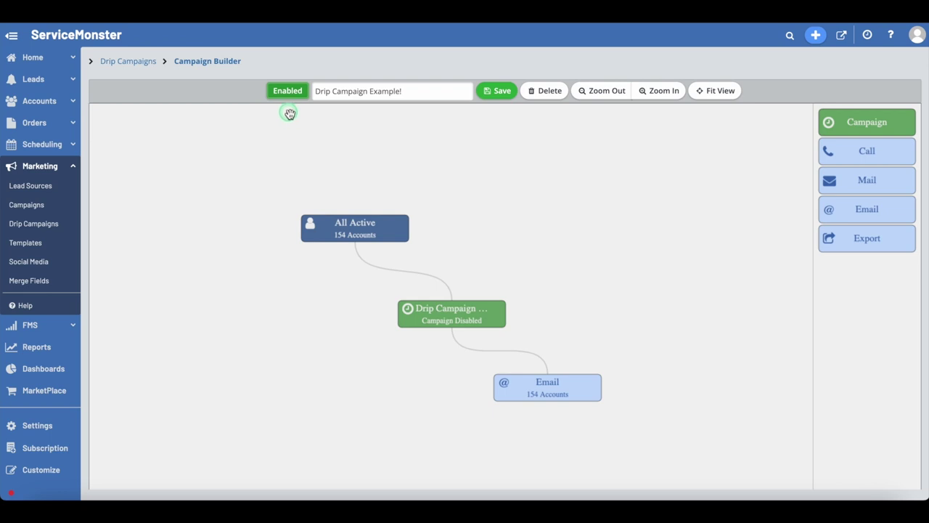
{"action": "left_click", "coordinate": [498, 101]}
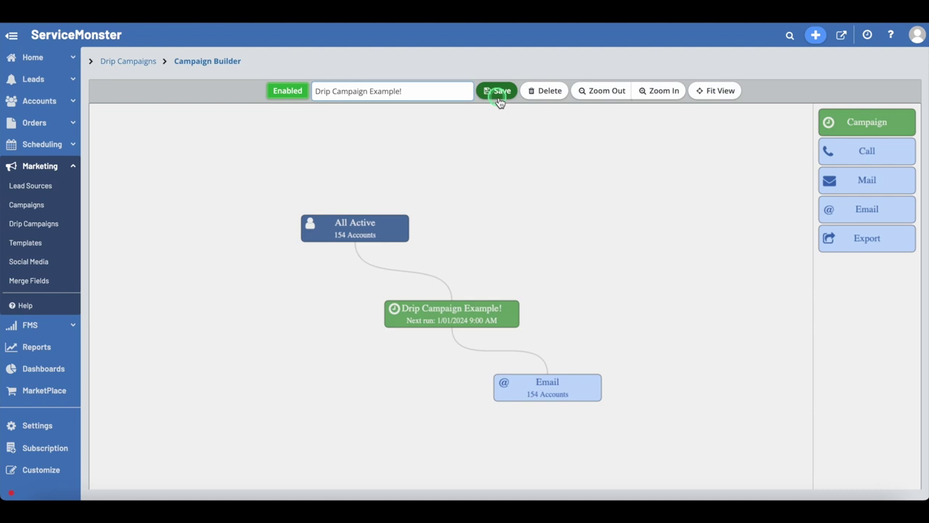
{"action": "left_click", "coordinate": [519, 145]}
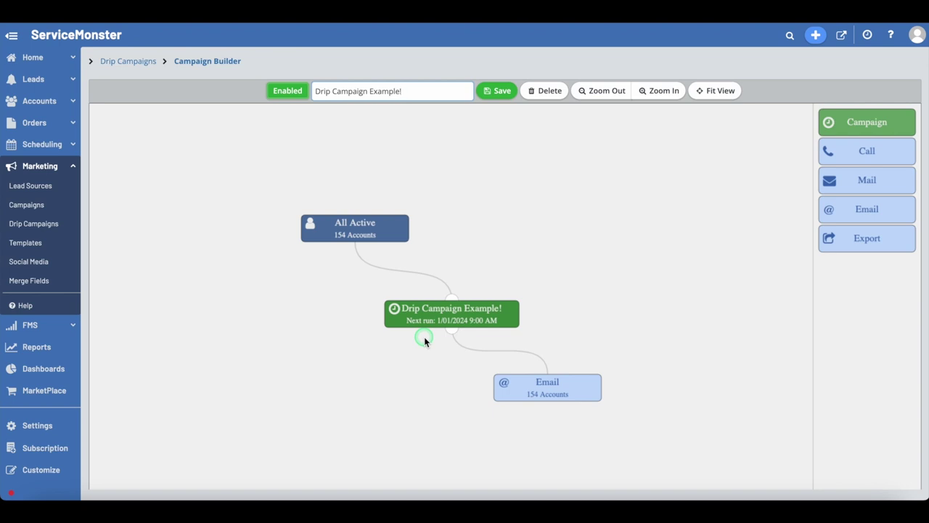
Toggle the campaign to Disabled and back to Enabled, save it, and return to the drip campaigns list.
{"action": "left_click", "coordinate": [290, 92]}
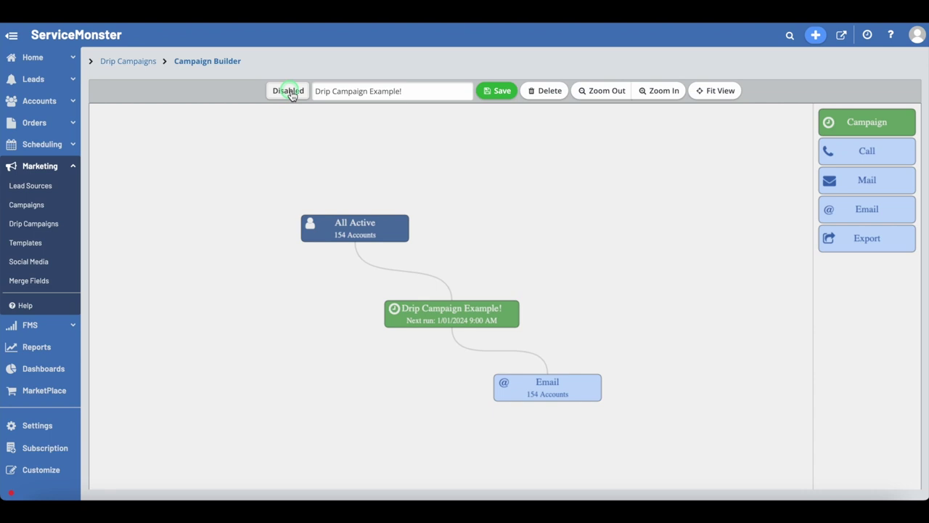
{"action": "left_click", "coordinate": [502, 91]}
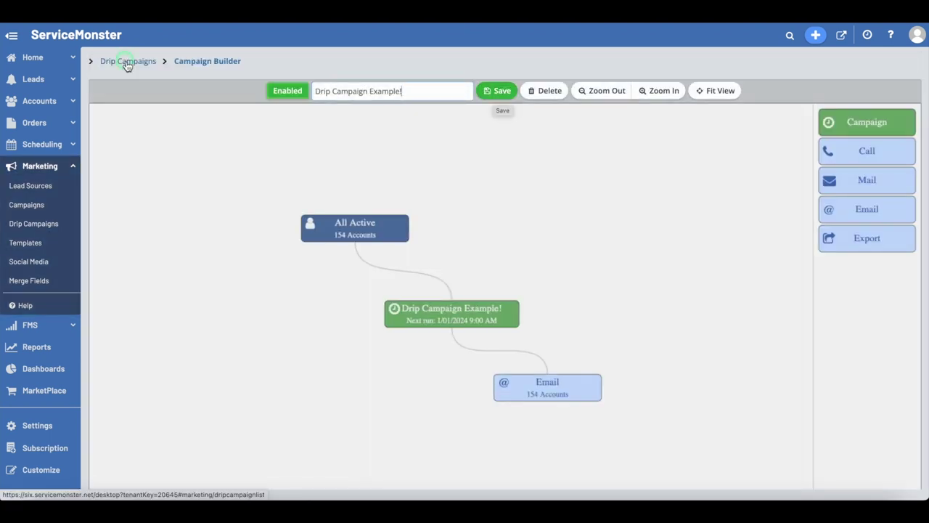
{"action": "left_click", "coordinate": [127, 62]}
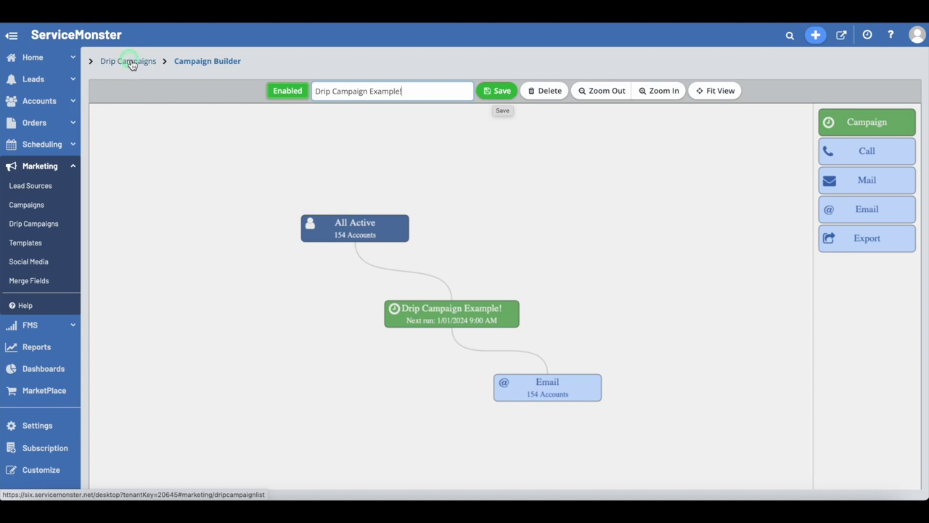